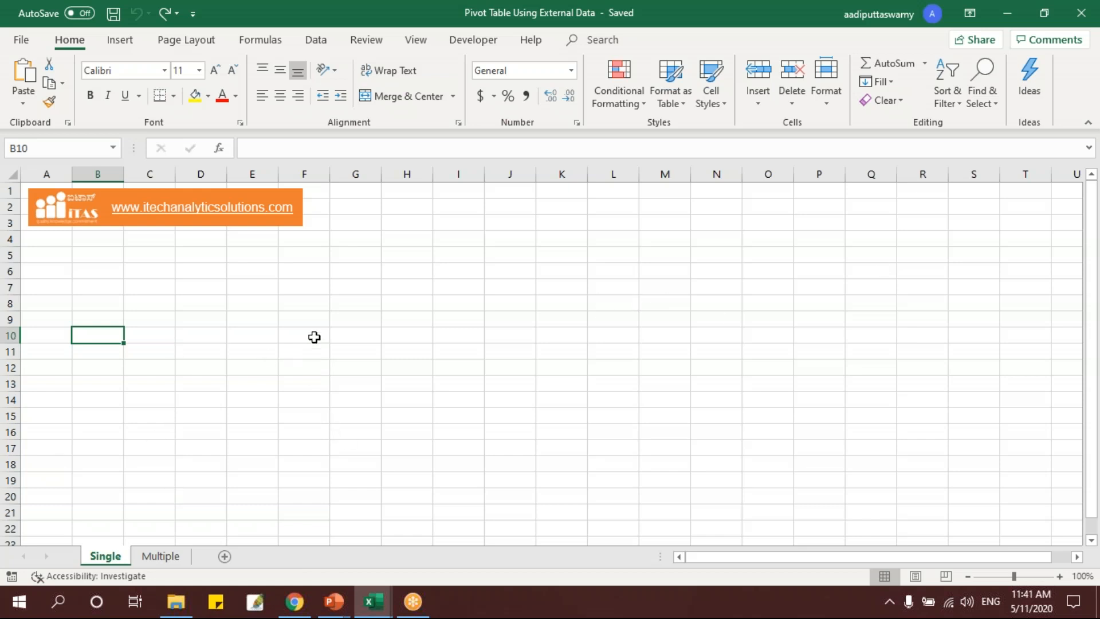
Start a PivotTable at cell B10 of the Single sheet and set it to use an external data source.
left_click(154, 554)
left_click(106, 555)
left_click(100, 271)
left_click(100, 322)
left_click(101, 337)
left_click(122, 41)
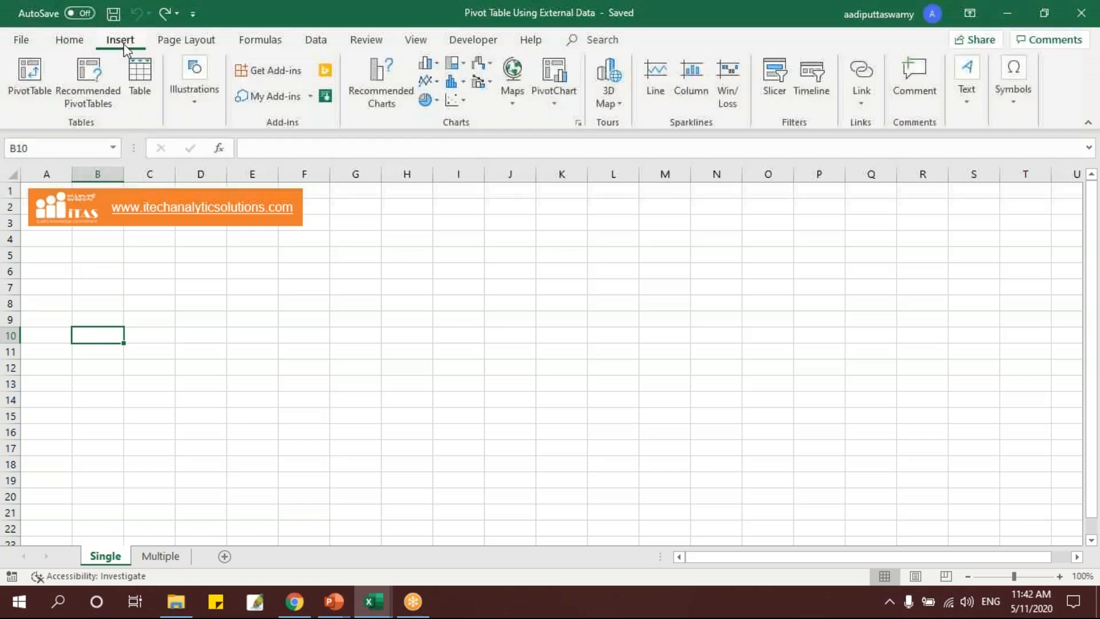
left_click(32, 83)
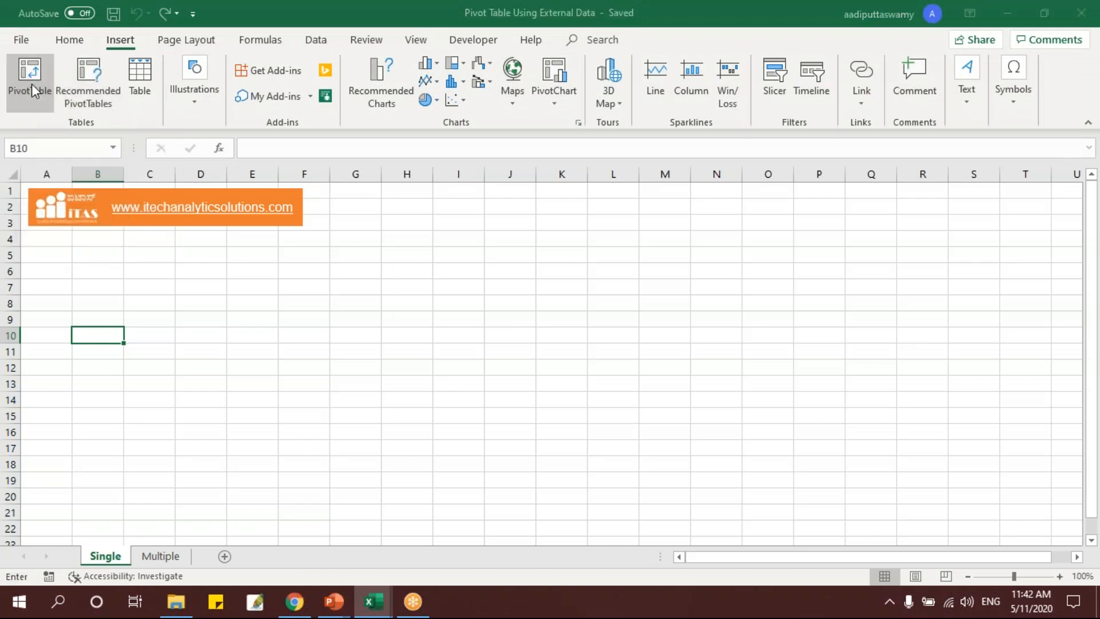
left_click_drag(508, 189, 453, 183)
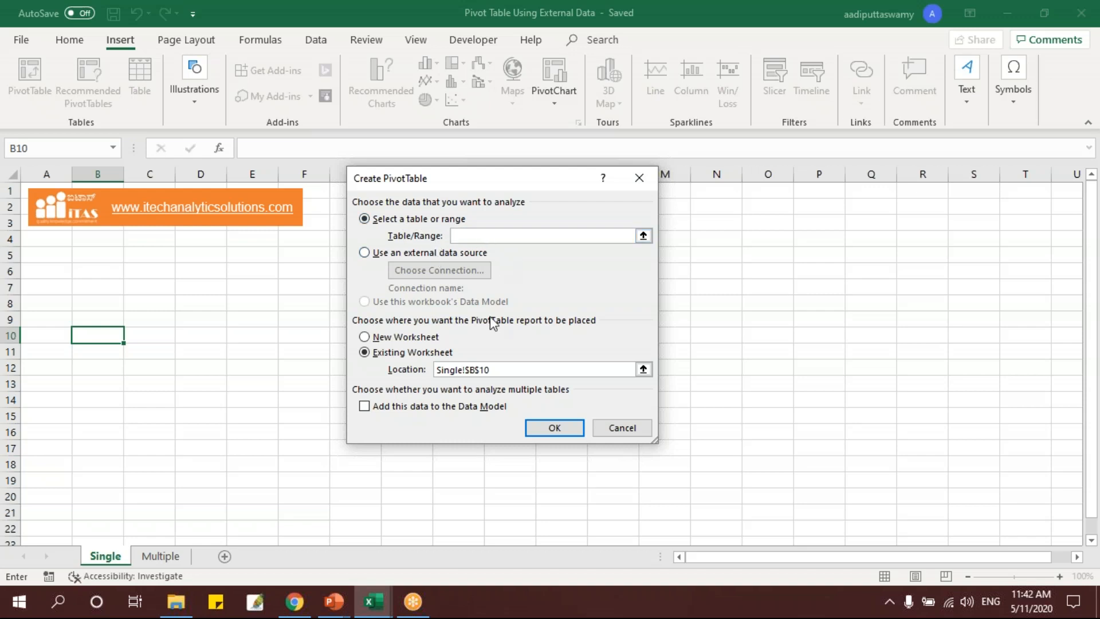
left_click(375, 262)
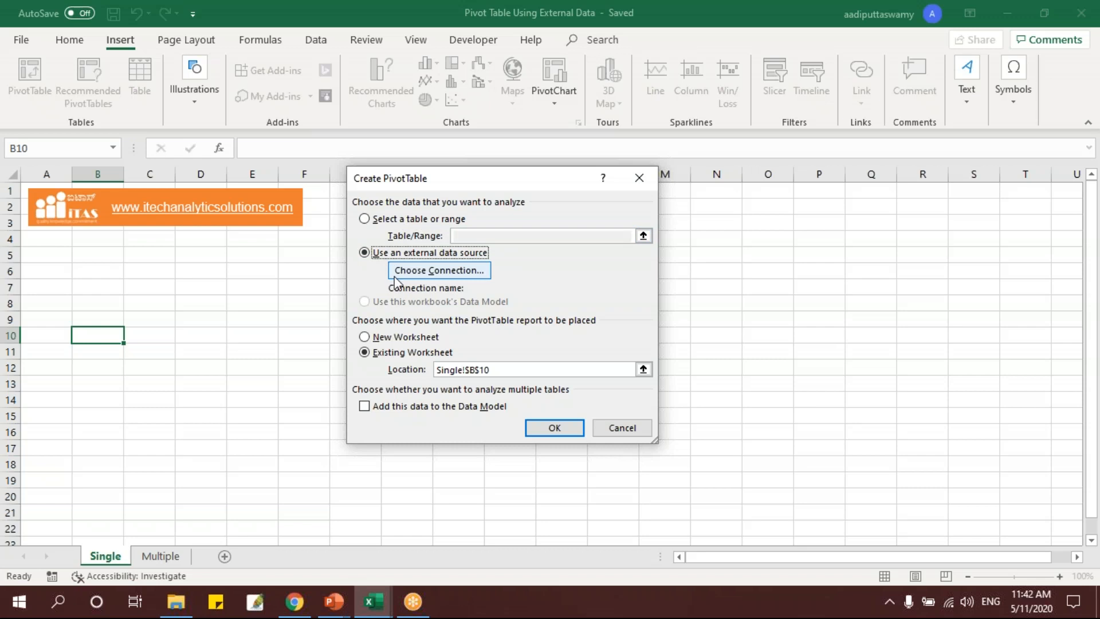
Browse for more connections, and in File Explorer copy the path of the Pivot Table by External Data folder.
left_click(445, 275)
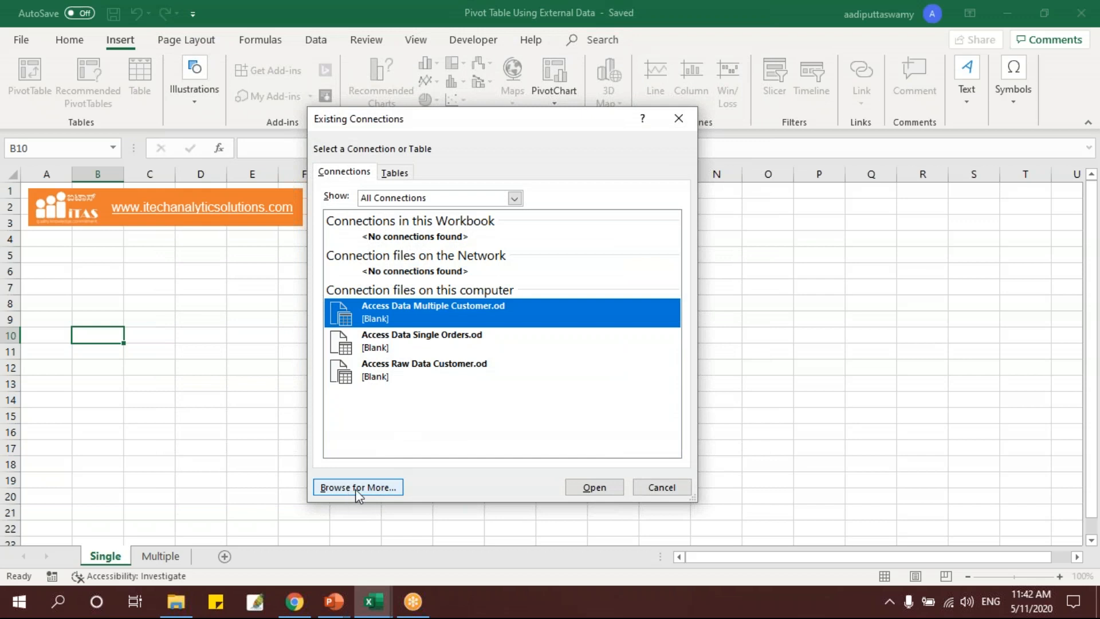
left_click(361, 488)
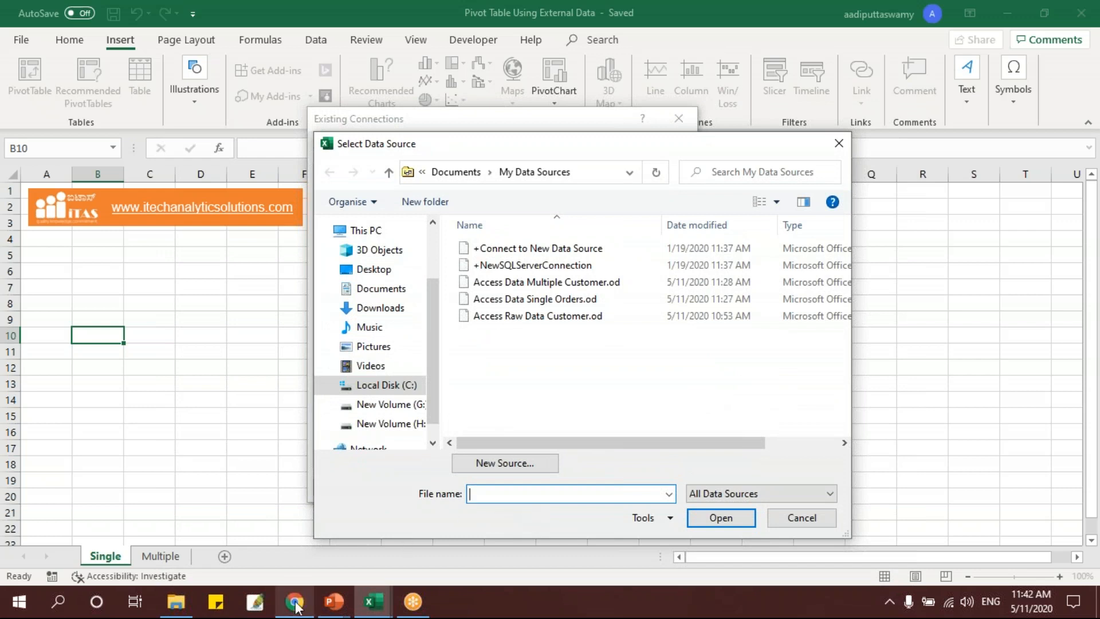
left_click(185, 611)
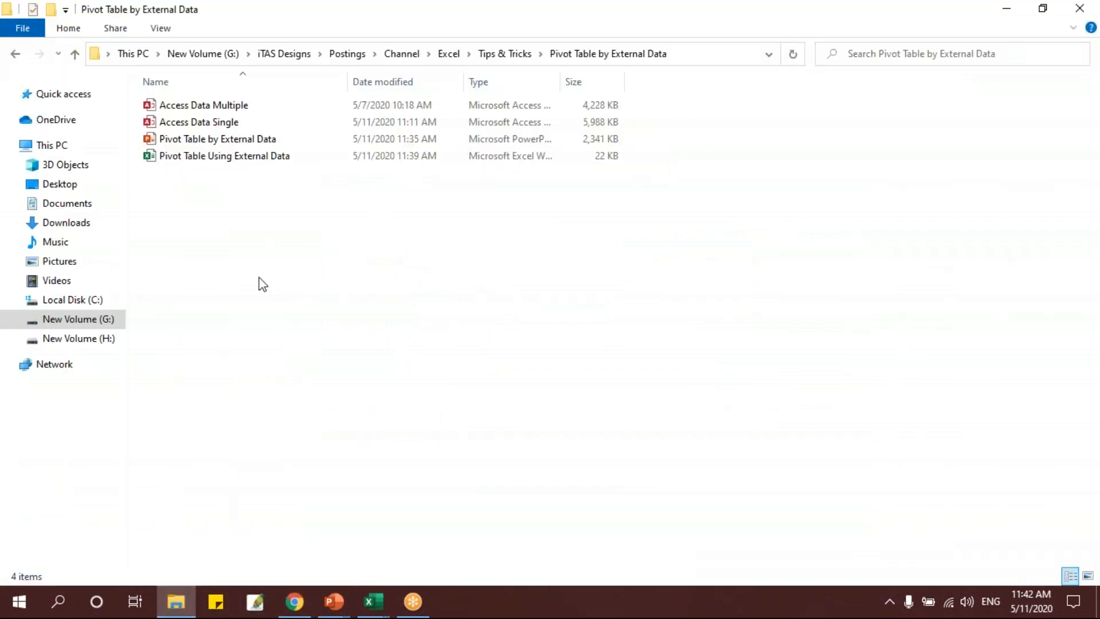
left_click(217, 121)
left_click(218, 105)
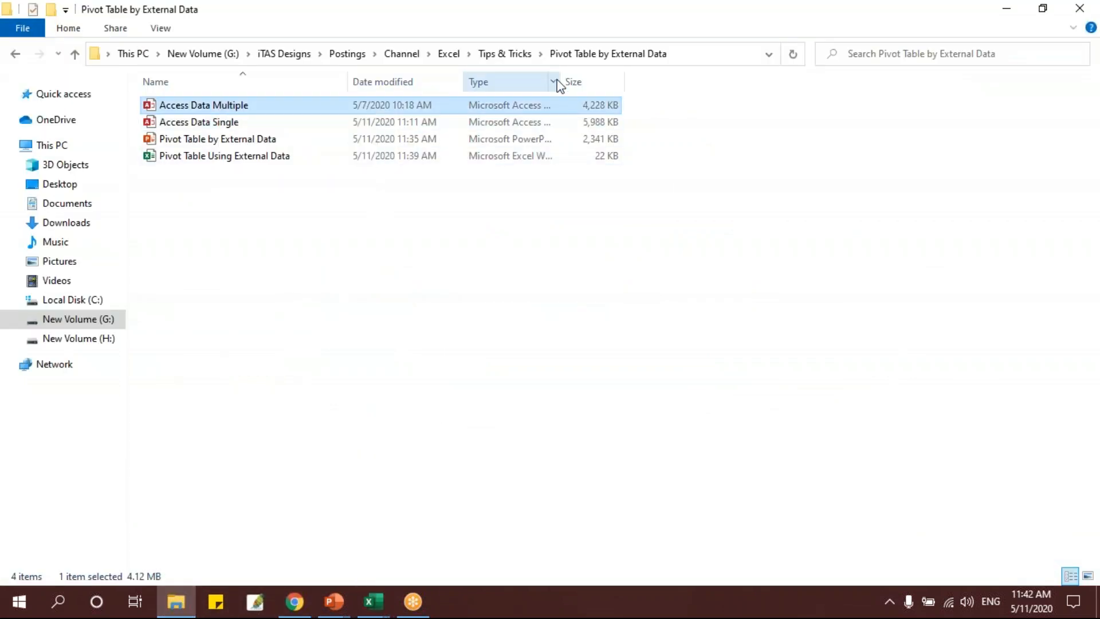
left_click(202, 123)
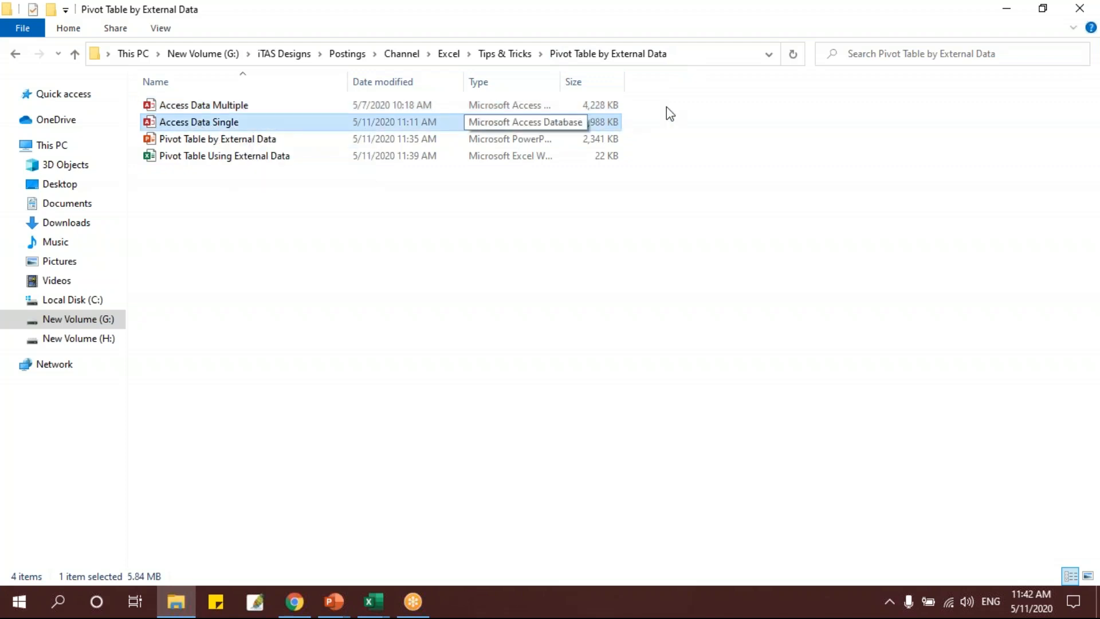
left_click(693, 53)
key("ctrl+c")
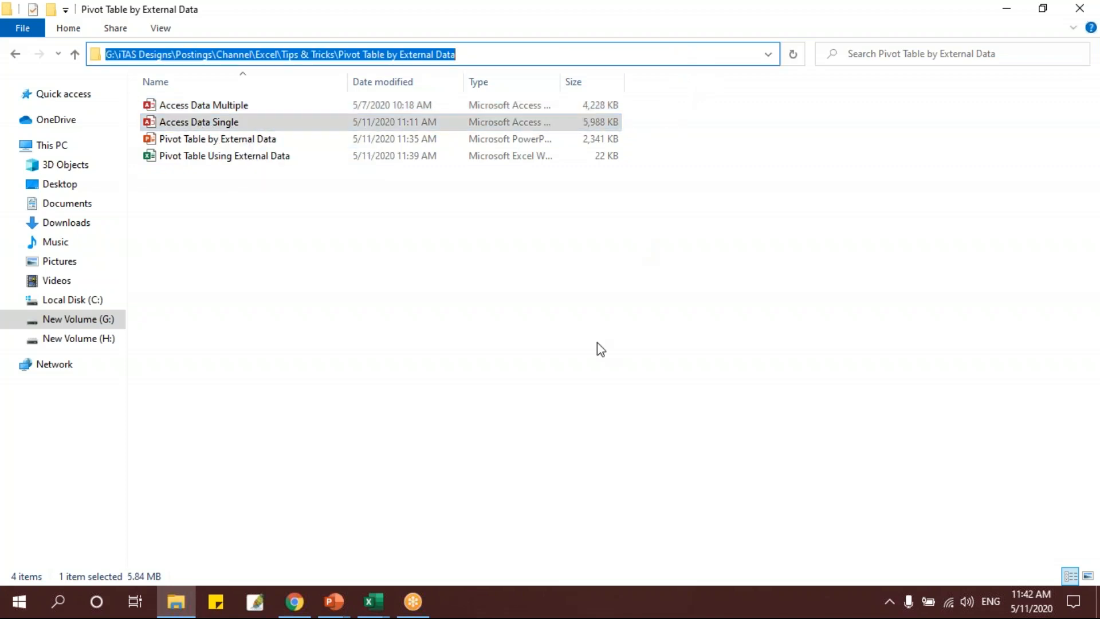
Return to Excel, connect to the Access Data Single database in the copied folder, and create the PivotTable from it.
key("alt+Tab")
key("ctrl+v")
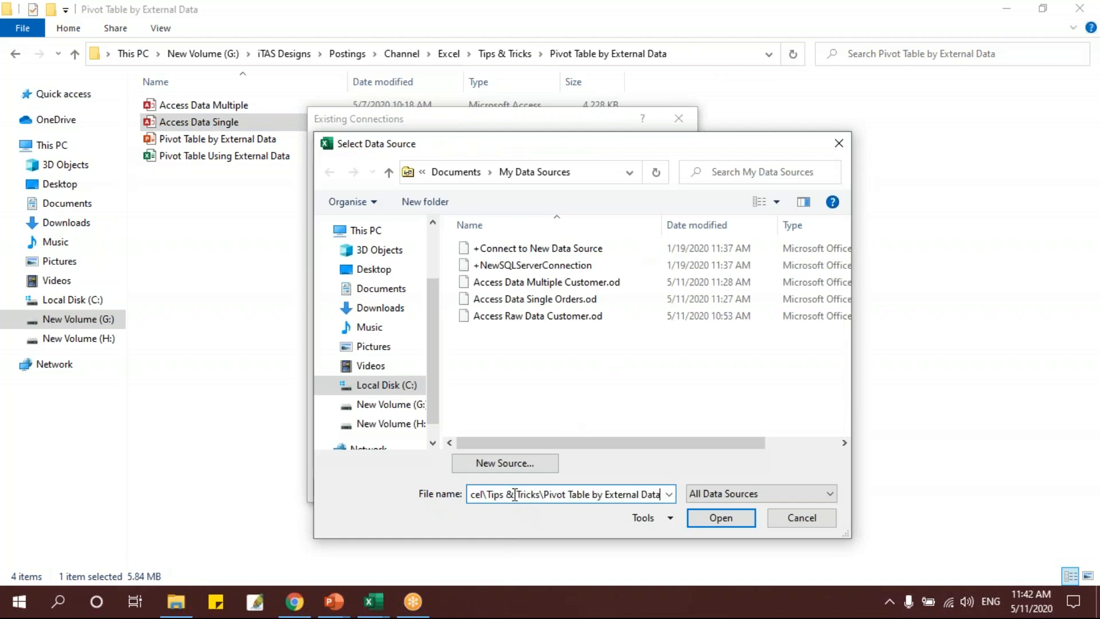
left_click(723, 519)
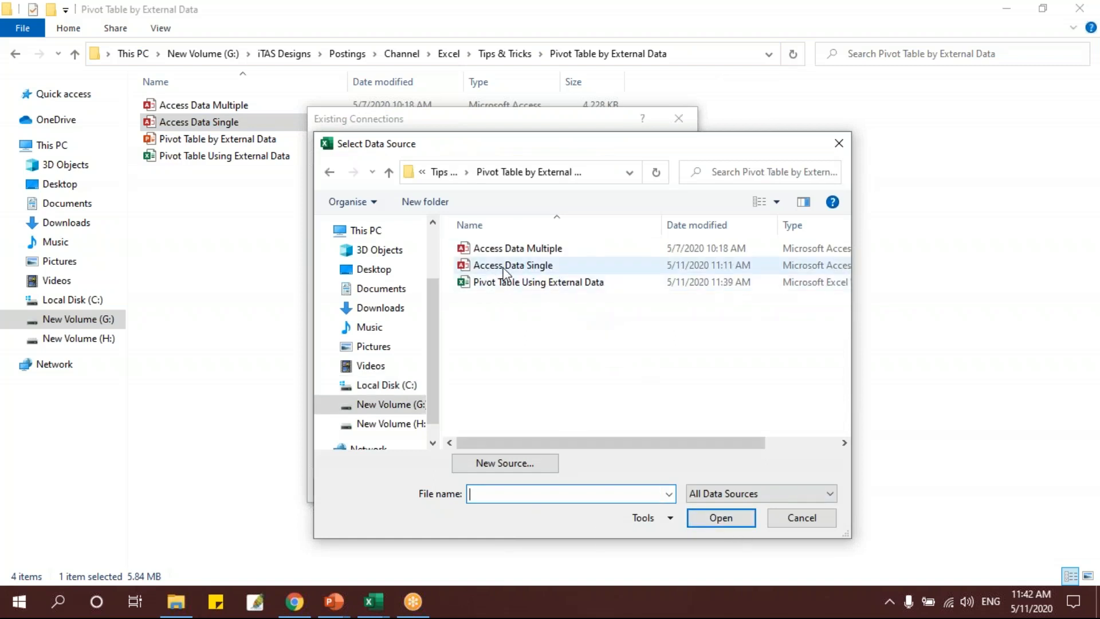
left_click(528, 270)
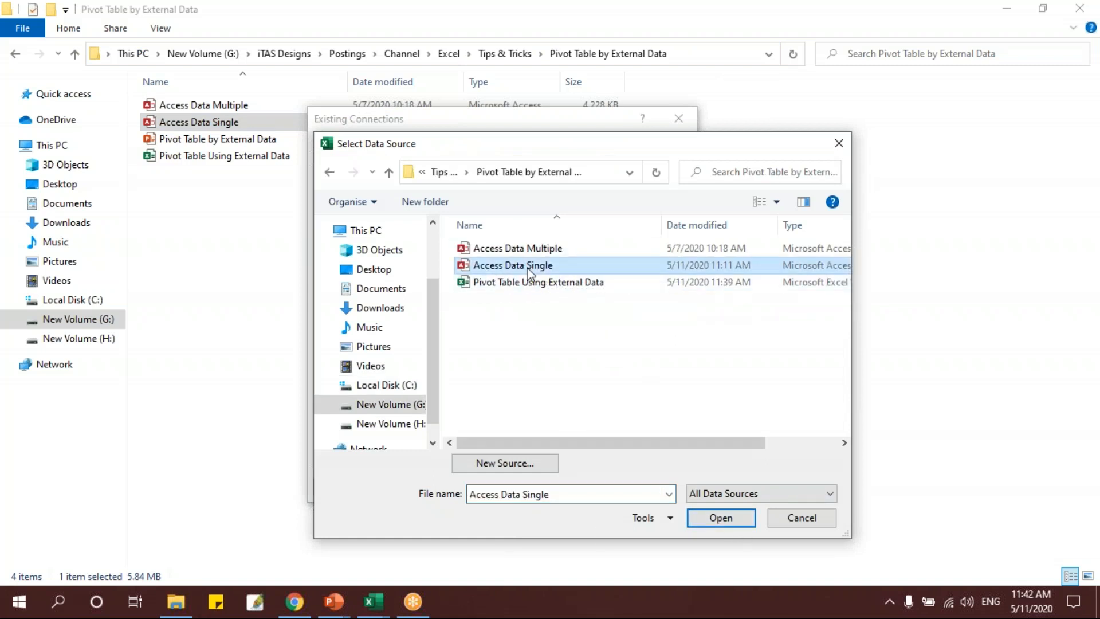
left_click(723, 520)
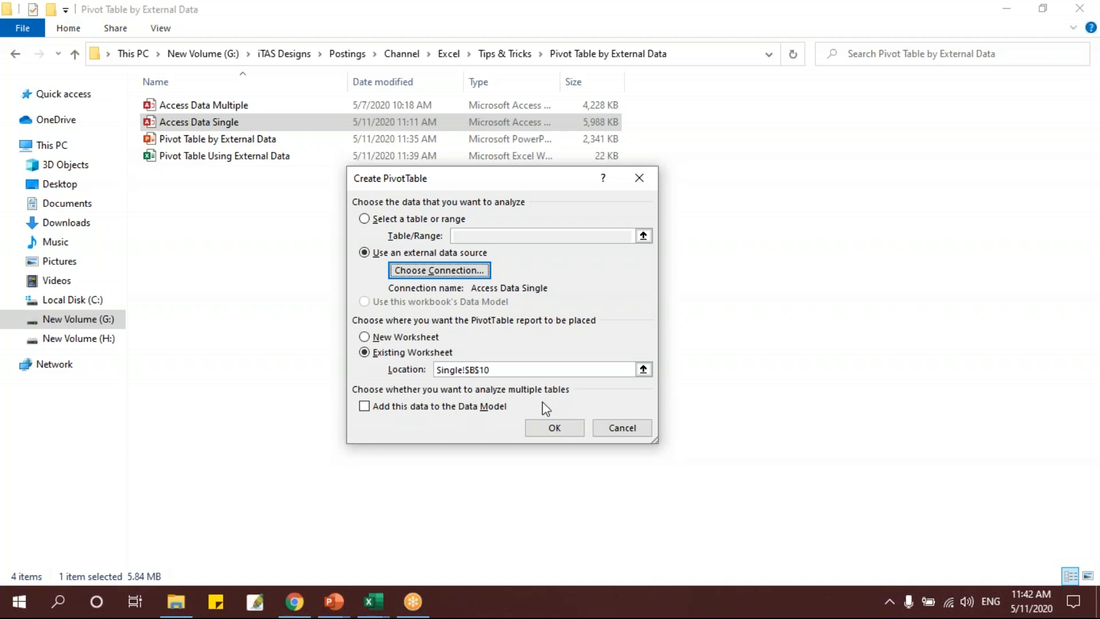
left_click(558, 427)
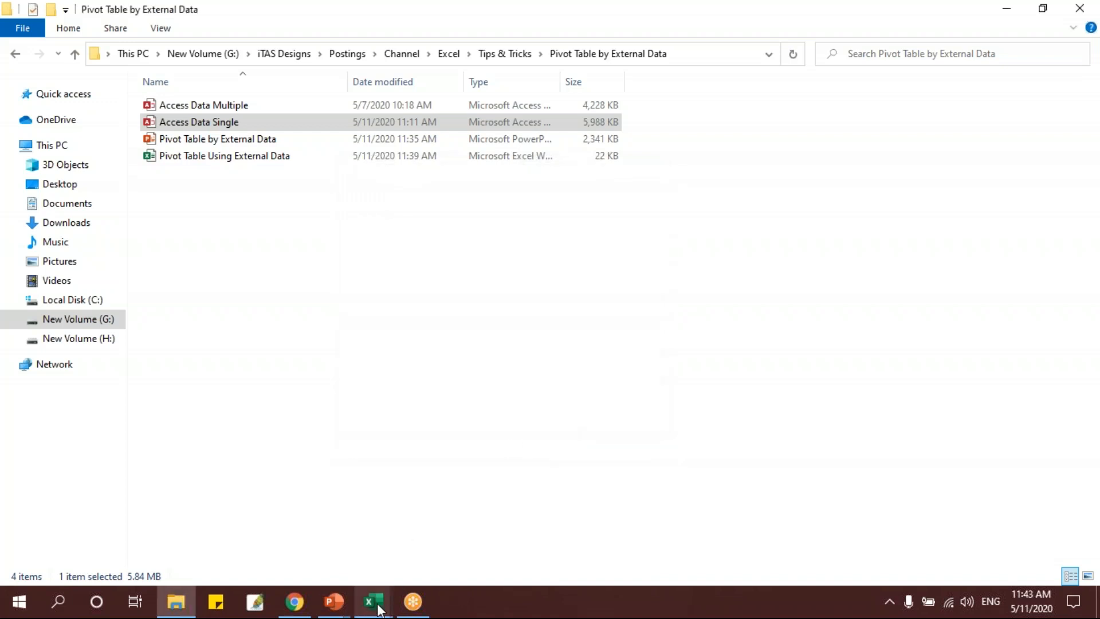
mouse_move(375, 604)
left_click(314, 537)
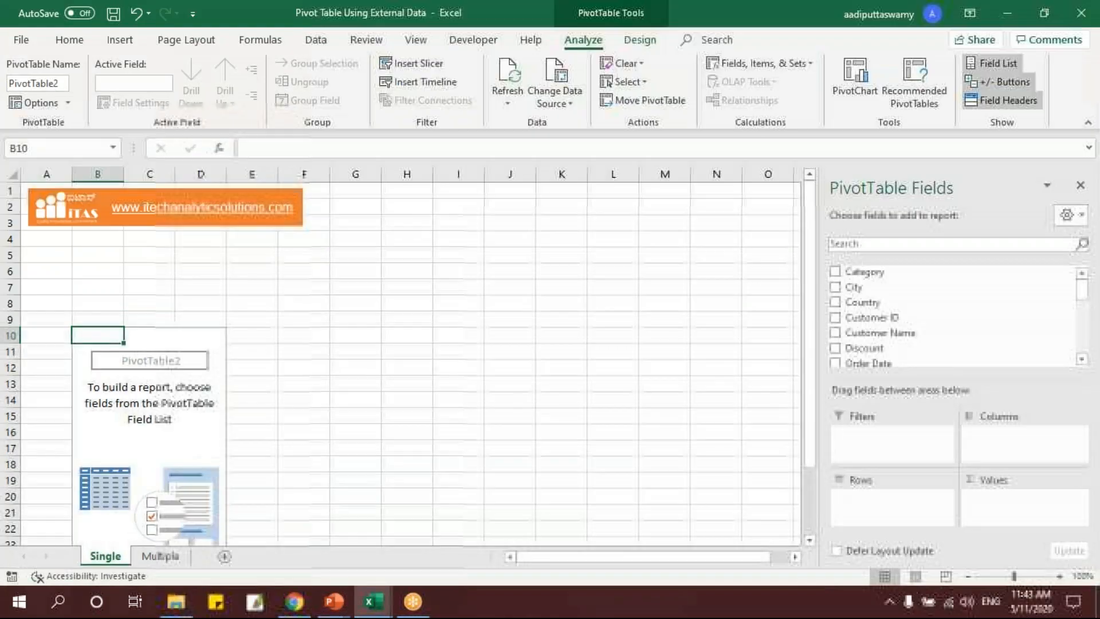
Summarize Sales by Category in the PivotTable, with Category as rows and Sales as values.
scroll(335, 361, "down", 2)
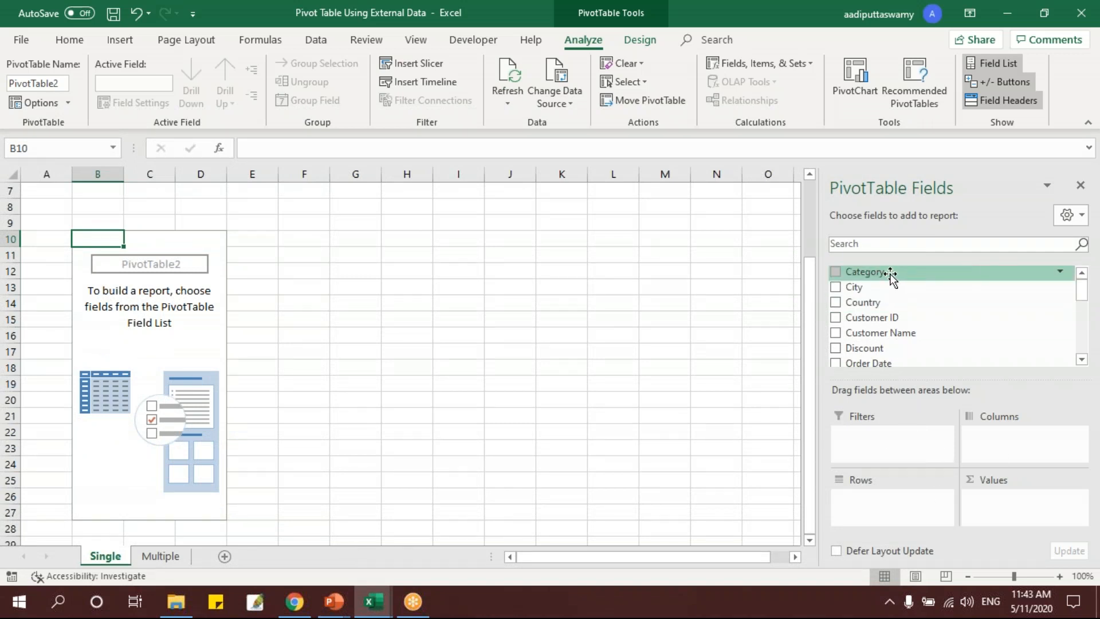
left_click_drag(891, 275, 906, 502)
scroll(905, 329, "down", 4)
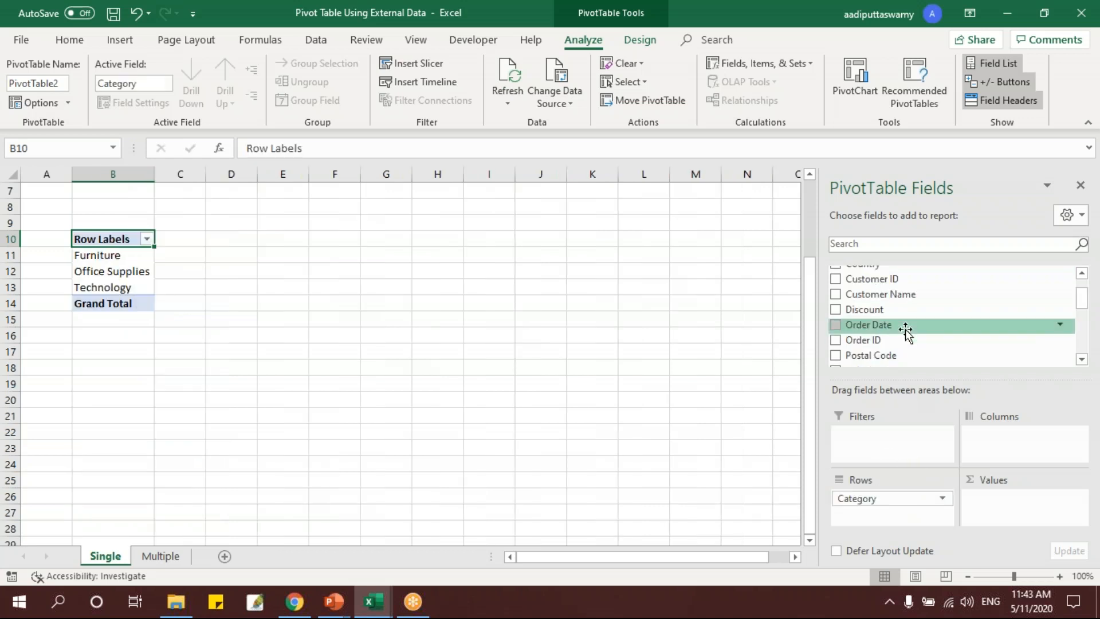
scroll(906, 332, "down", 1)
left_click_drag(888, 308, 989, 511)
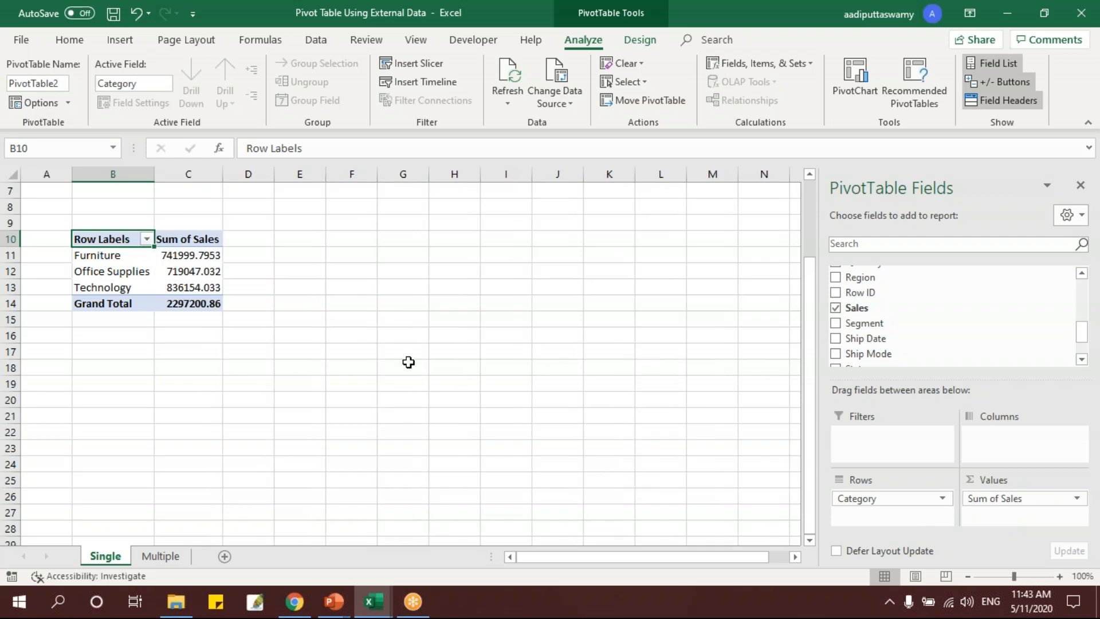
Try a Region report filter set to Central on the PivotTable, and remove Region from the report filters.
left_click_drag(886, 284, 895, 429)
scroll(368, 339, "up", 1)
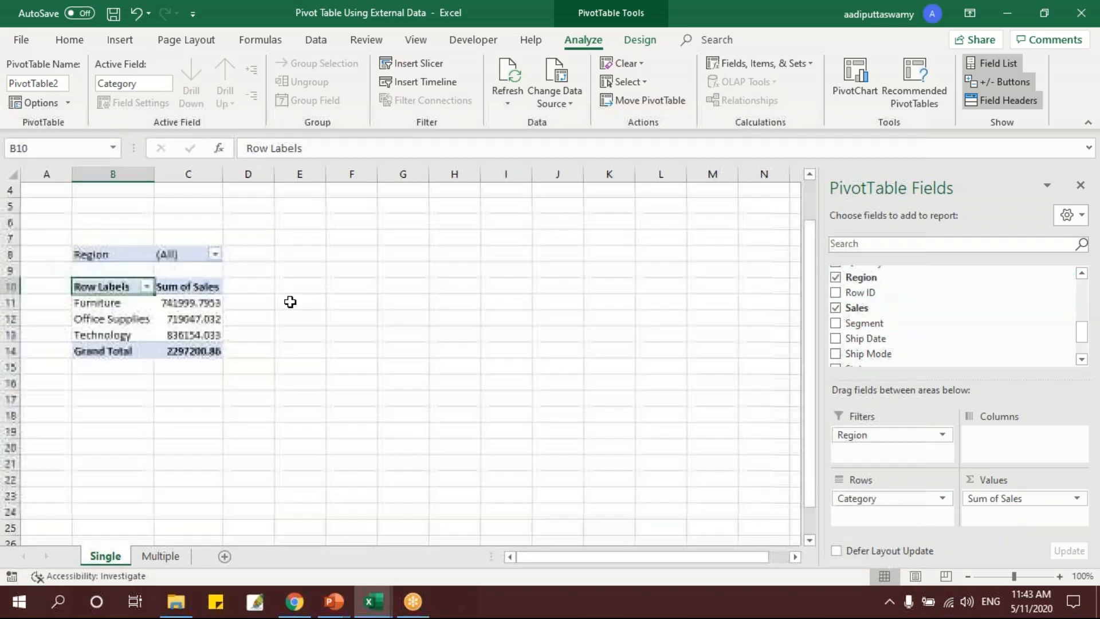
left_click(215, 255)
left_click(67, 306)
left_click(117, 457)
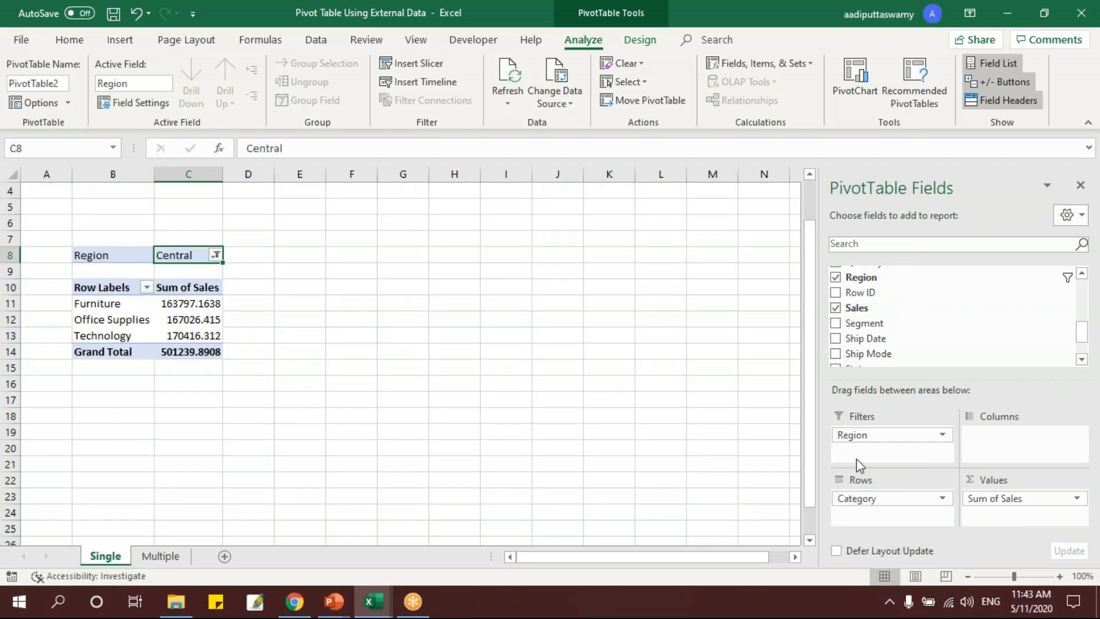
left_click_drag(888, 434, 431, 372)
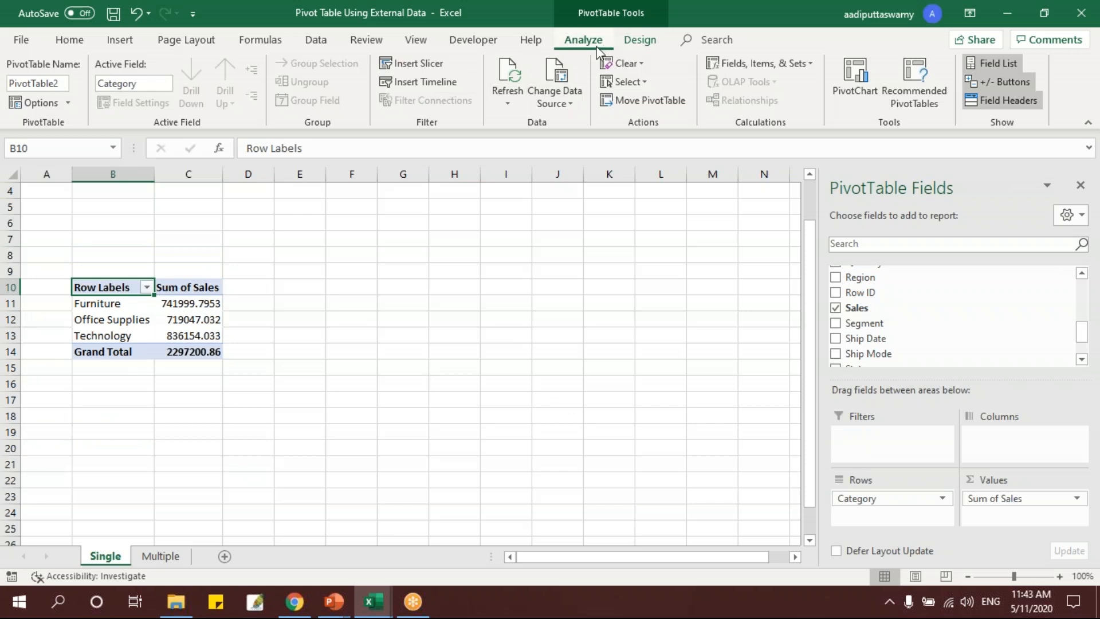
Insert a Region slicer and place it beside the PivotTable.
left_click(399, 62)
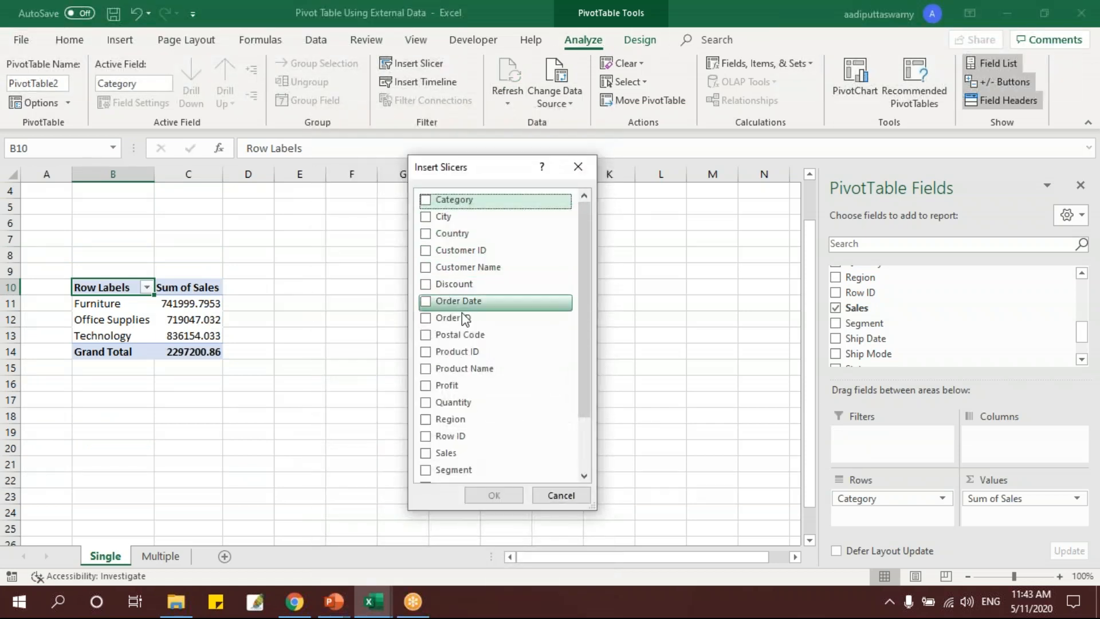
left_click(431, 422)
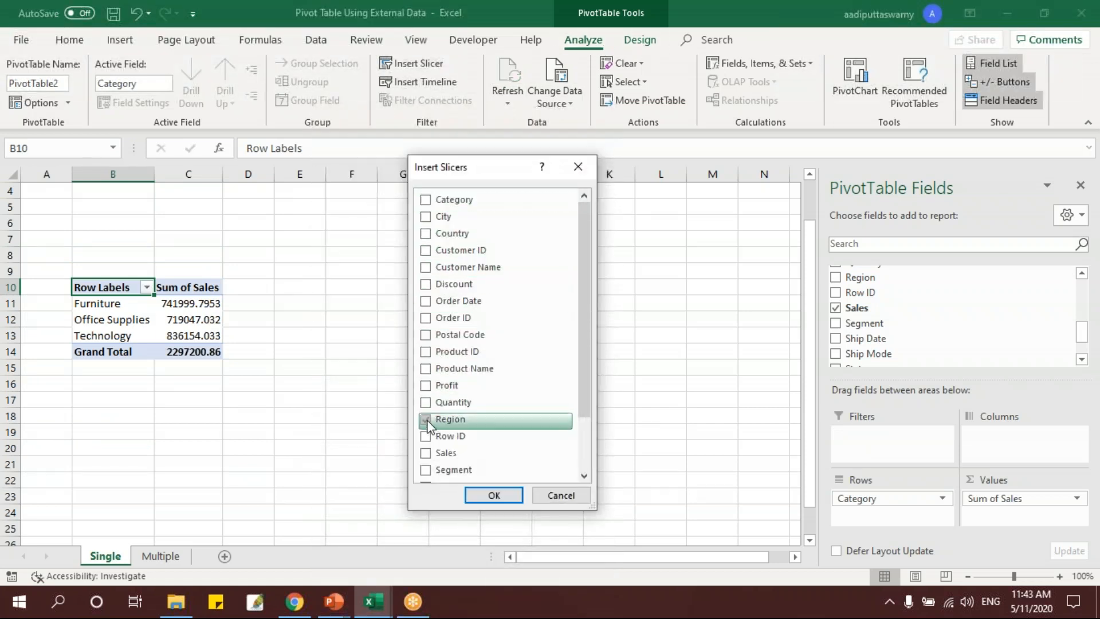
left_click(499, 496)
left_click_drag(410, 284, 316, 243)
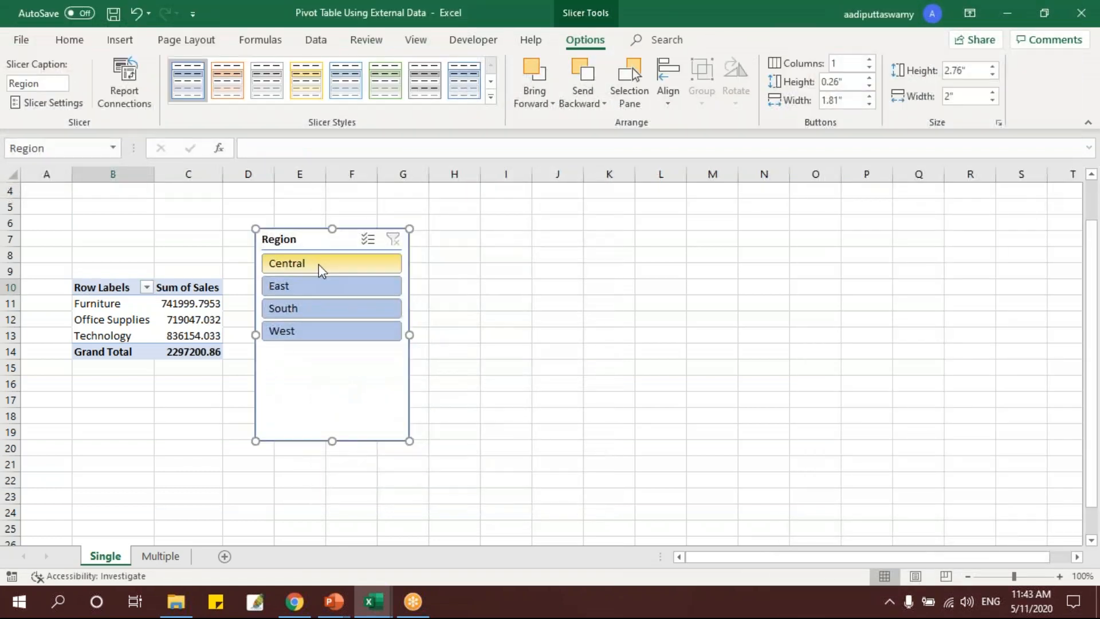
Filter the PivotTable with the slicer by Central, East and South in turn, ending on West.
left_click(321, 264)
left_click(320, 285)
left_click(319, 308)
left_click(319, 332)
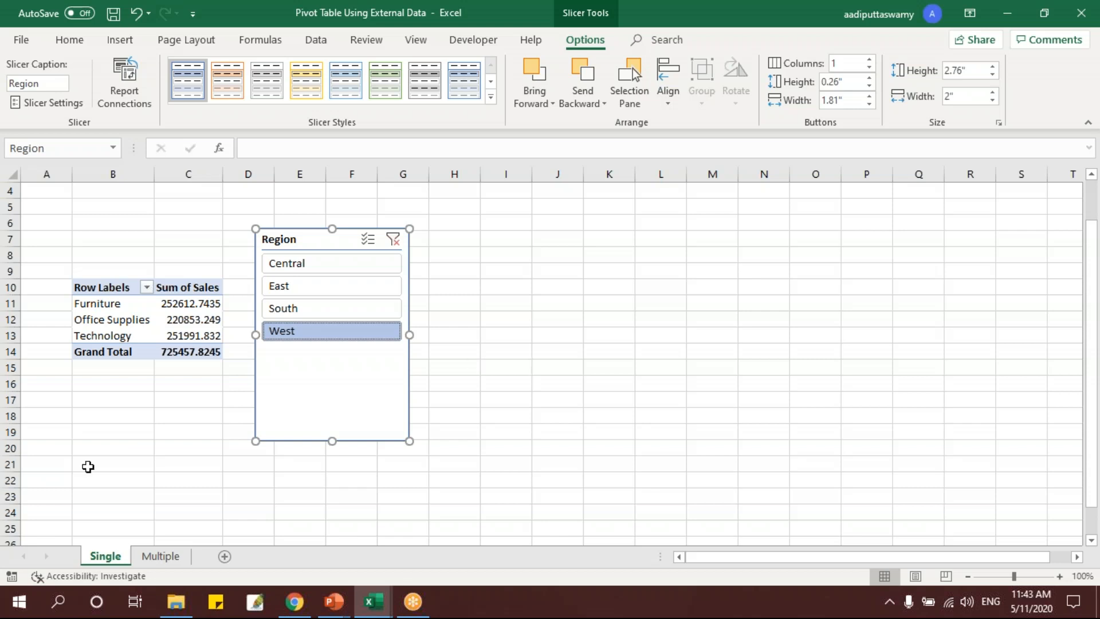
Start a PivotTable at cell B10 of the Multiple sheet and set it to use an external data source.
left_click(161, 557)
left_click(108, 335)
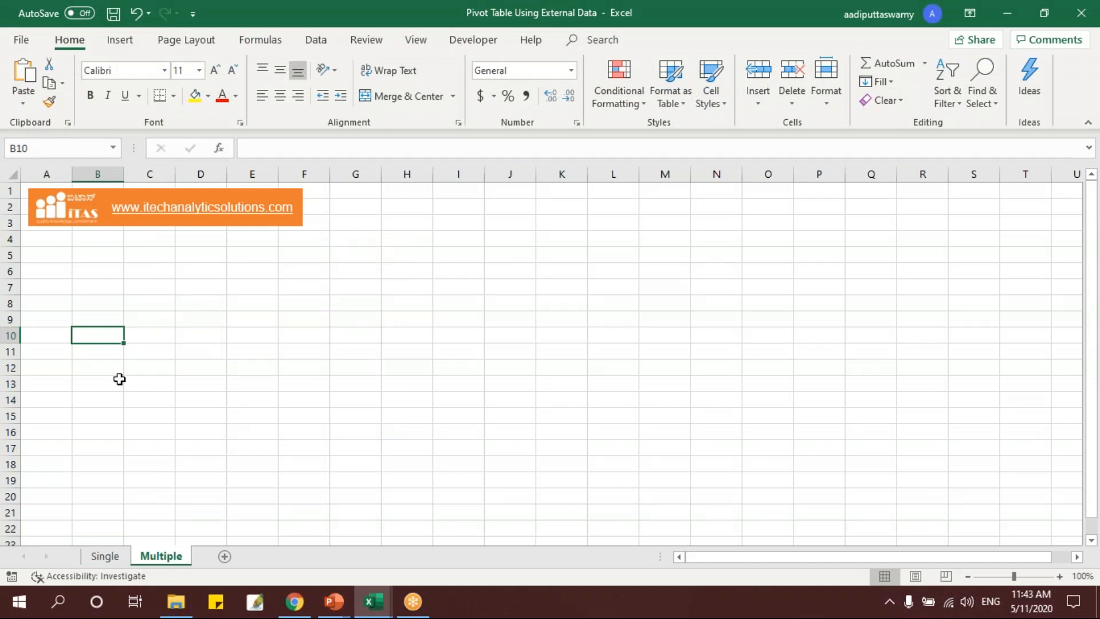
left_click(121, 45)
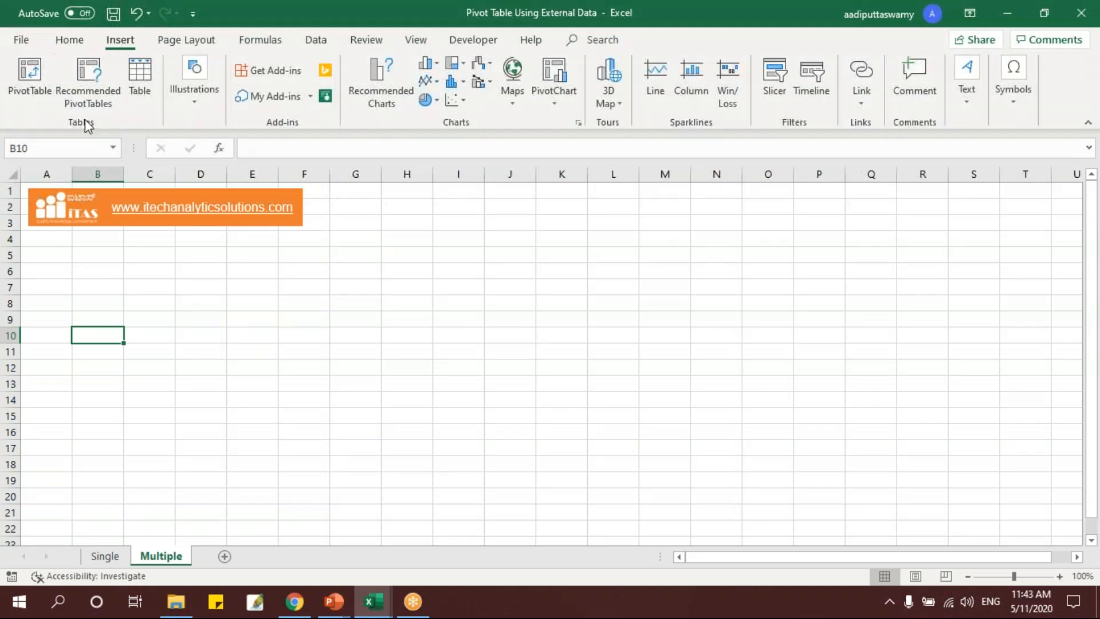
left_click(29, 80)
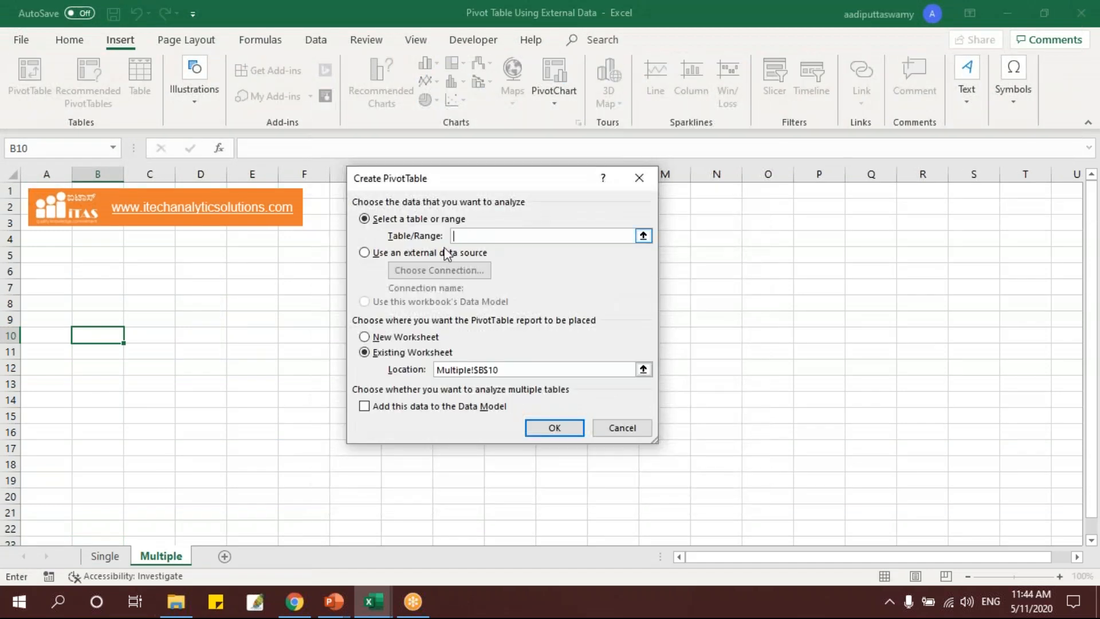
left_click(383, 253)
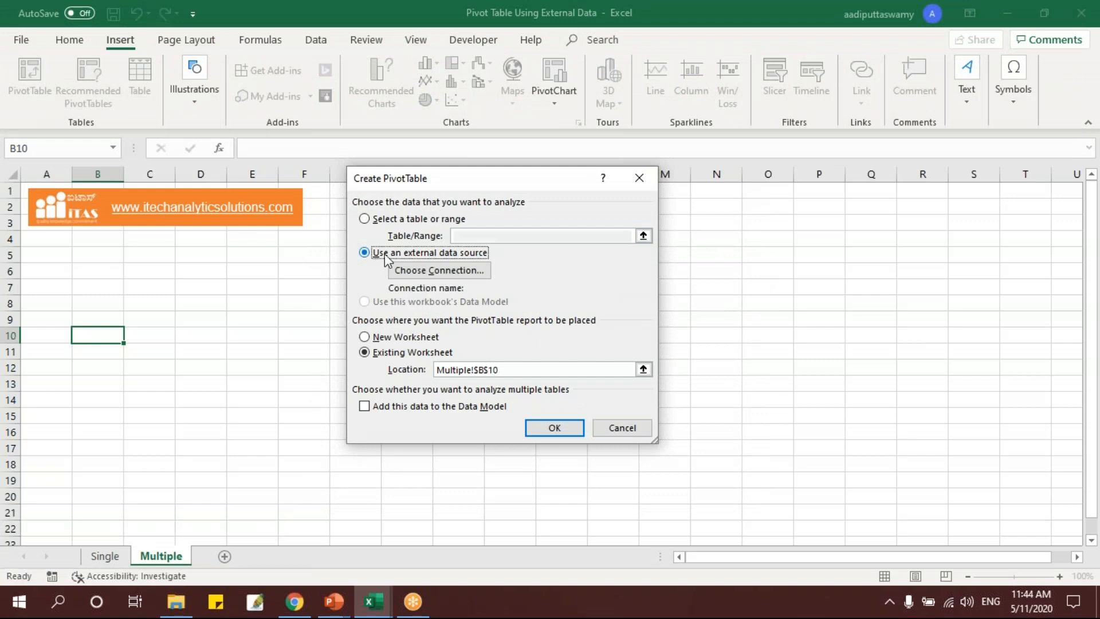
Connect the PivotTable to the Access Data Multiple database from the folder of the source files.
left_click(439, 274)
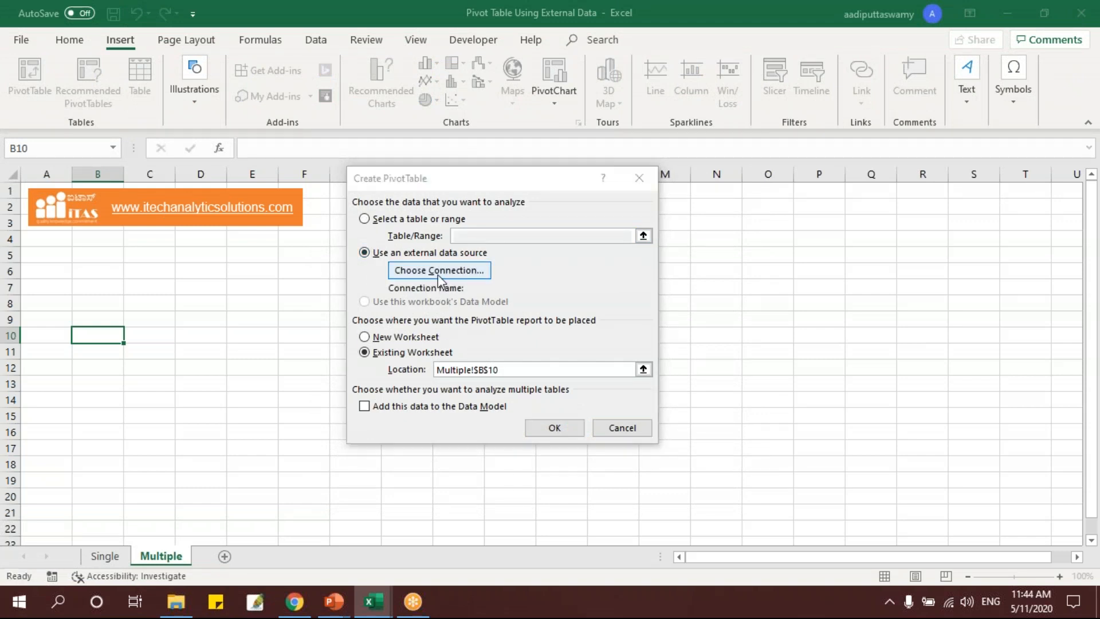
left_click(358, 487)
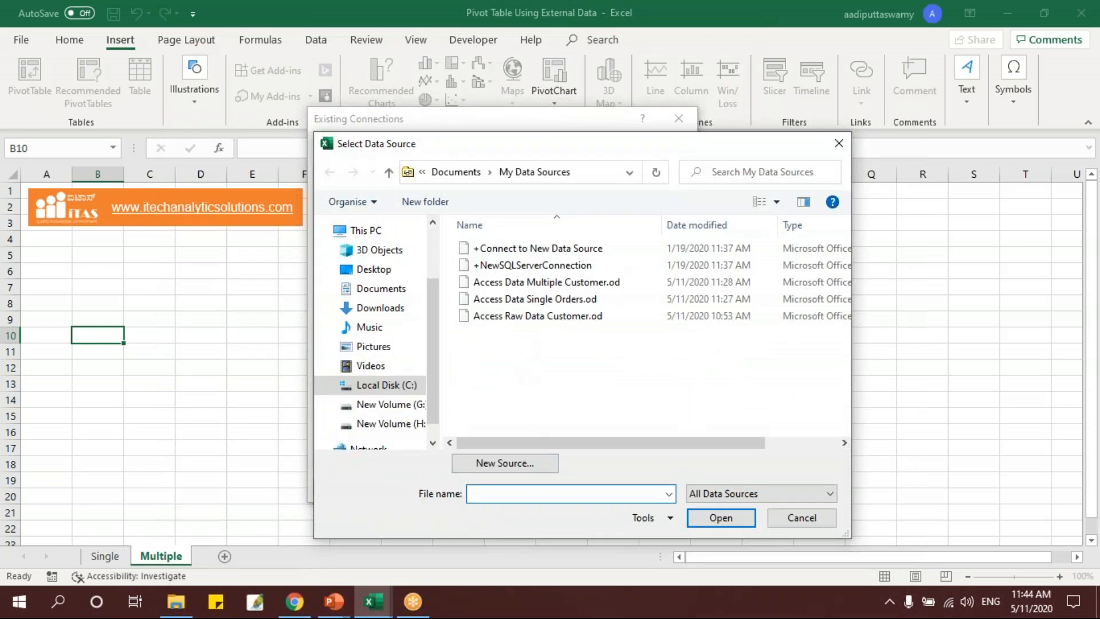
key("ctrl+v")
left_click(717, 518)
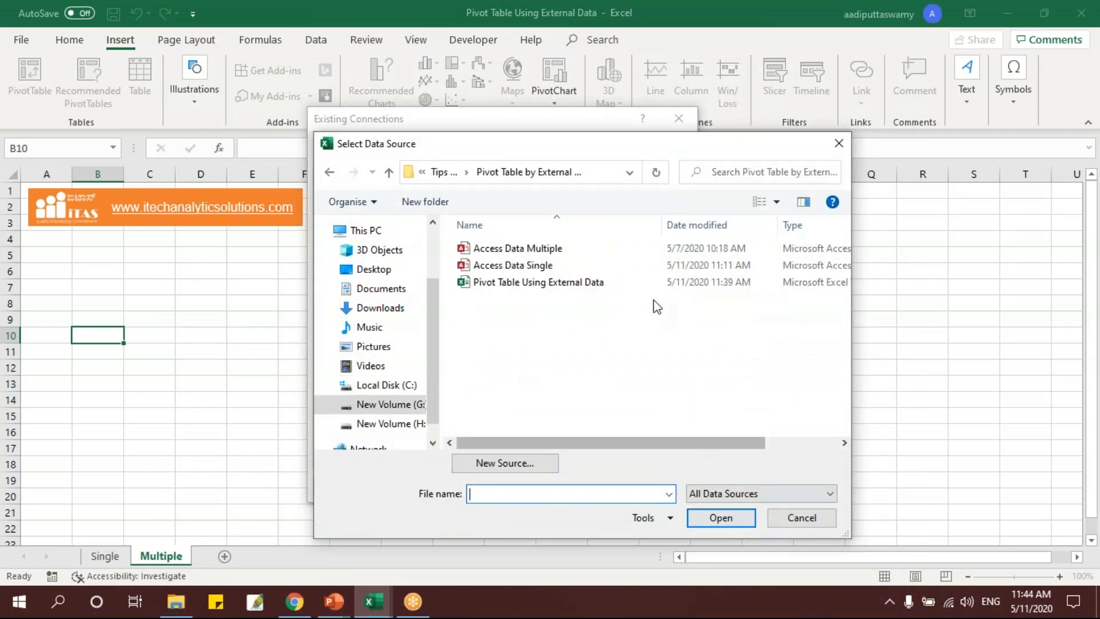
left_click(543, 250)
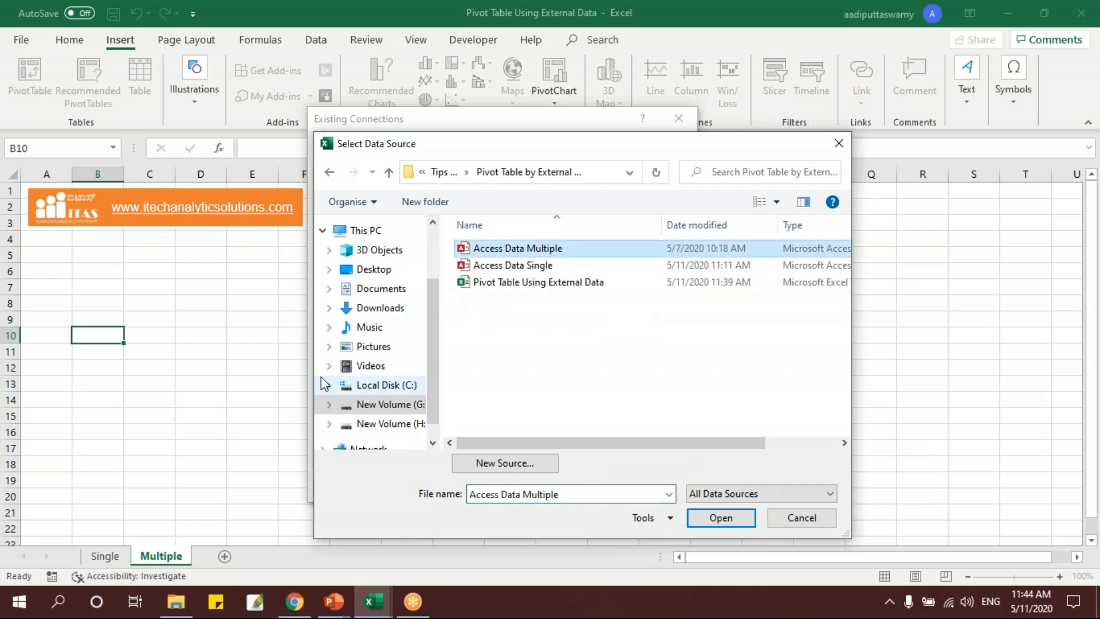
left_click(721, 518)
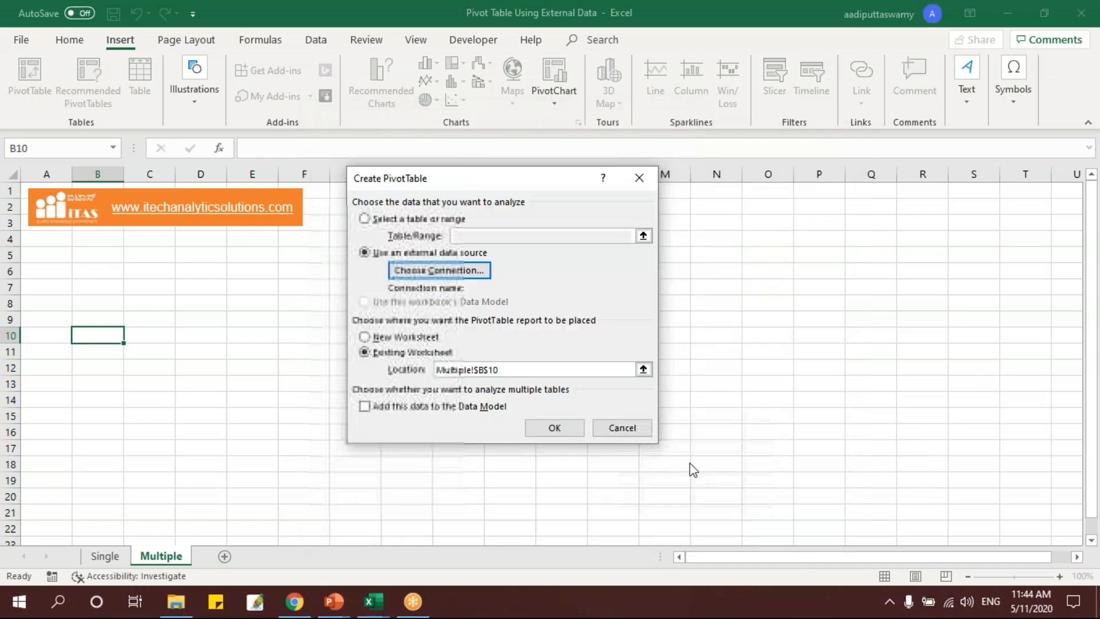
Enable selection of multiple tables, include all tables from Customer to ShipMode, and create the PivotTable at Multiple!B10.
left_click_drag(788, 409, 613, 208)
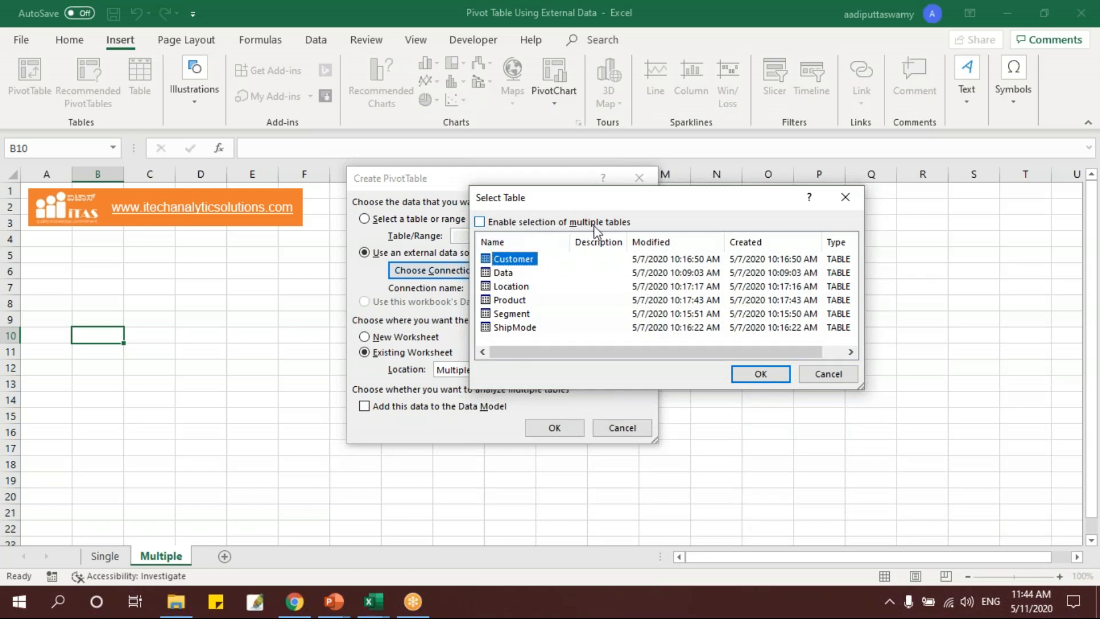
left_click(482, 225)
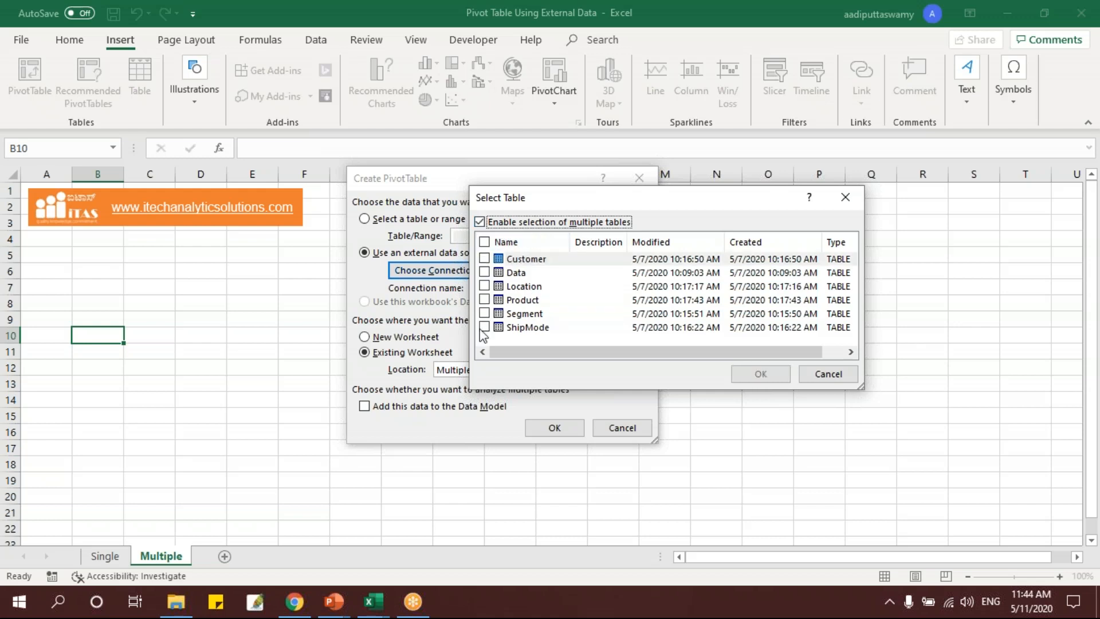
left_click(484, 259)
left_click(485, 286)
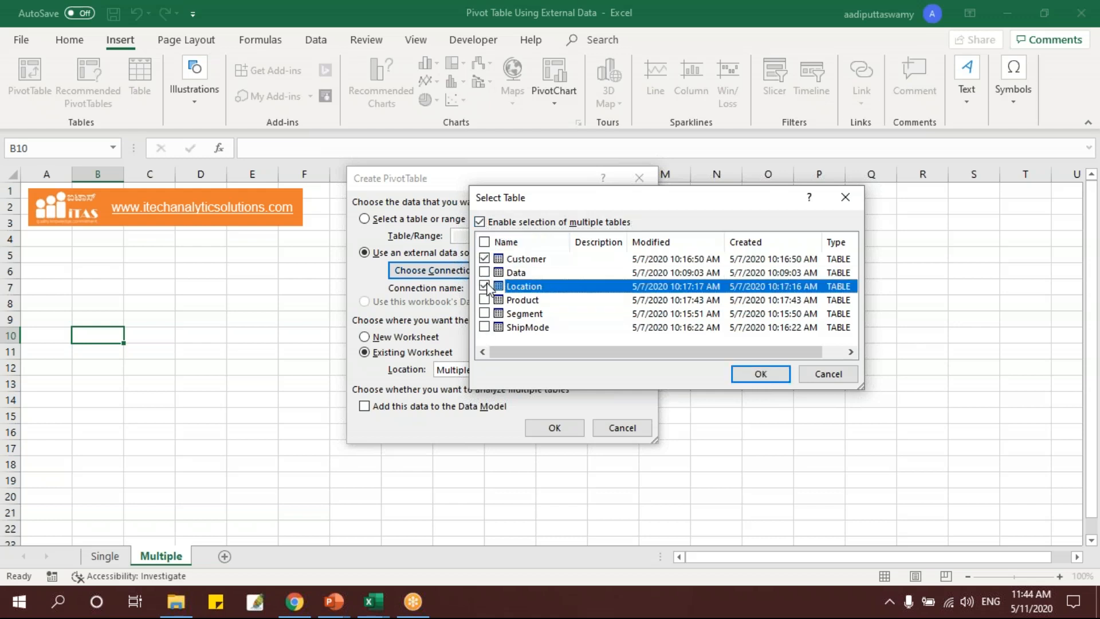
left_click(485, 300)
left_click(485, 327)
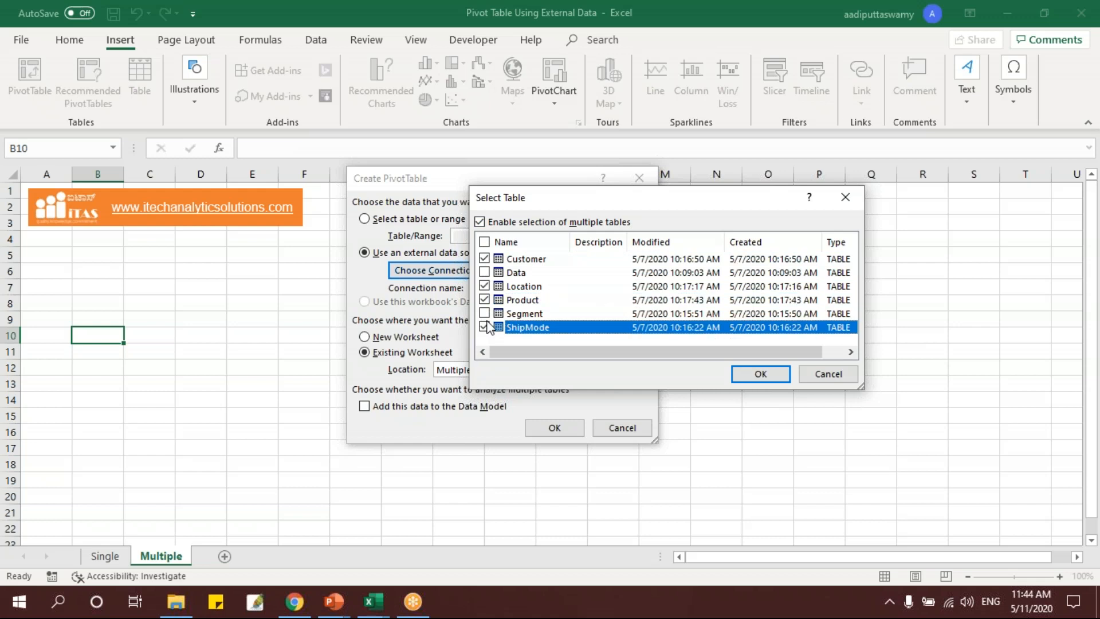
left_click(484, 242)
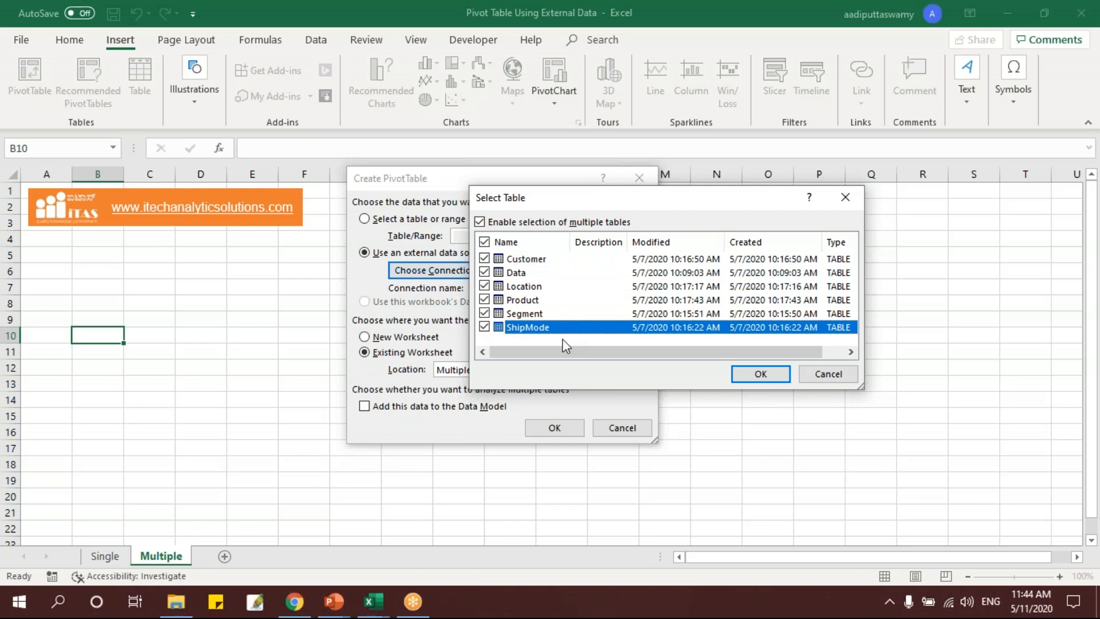
left_click(761, 374)
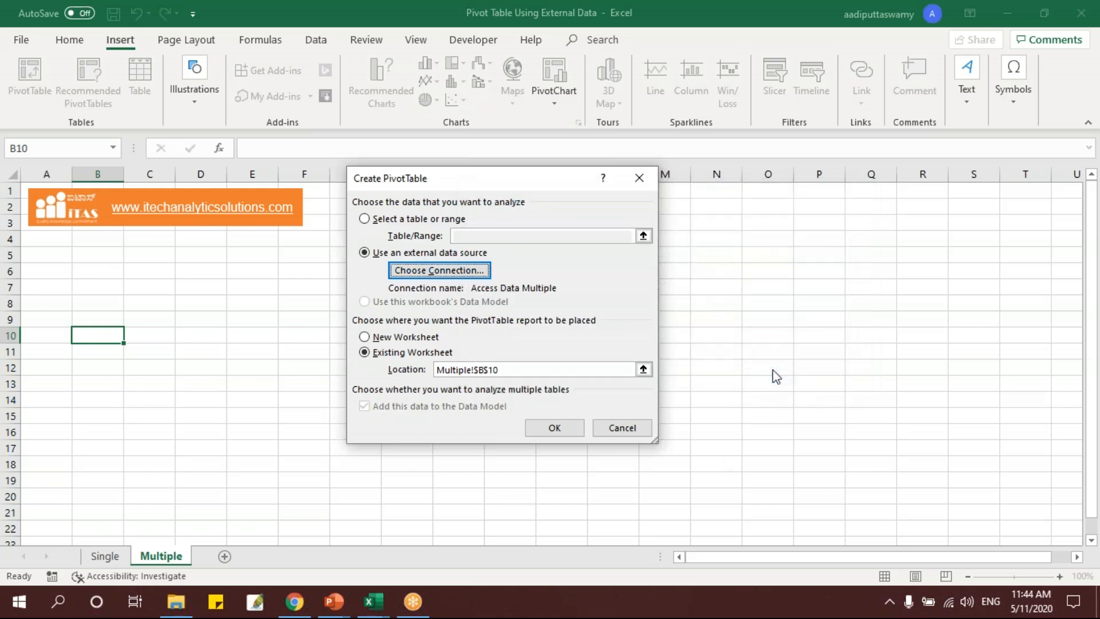
left_click(551, 427)
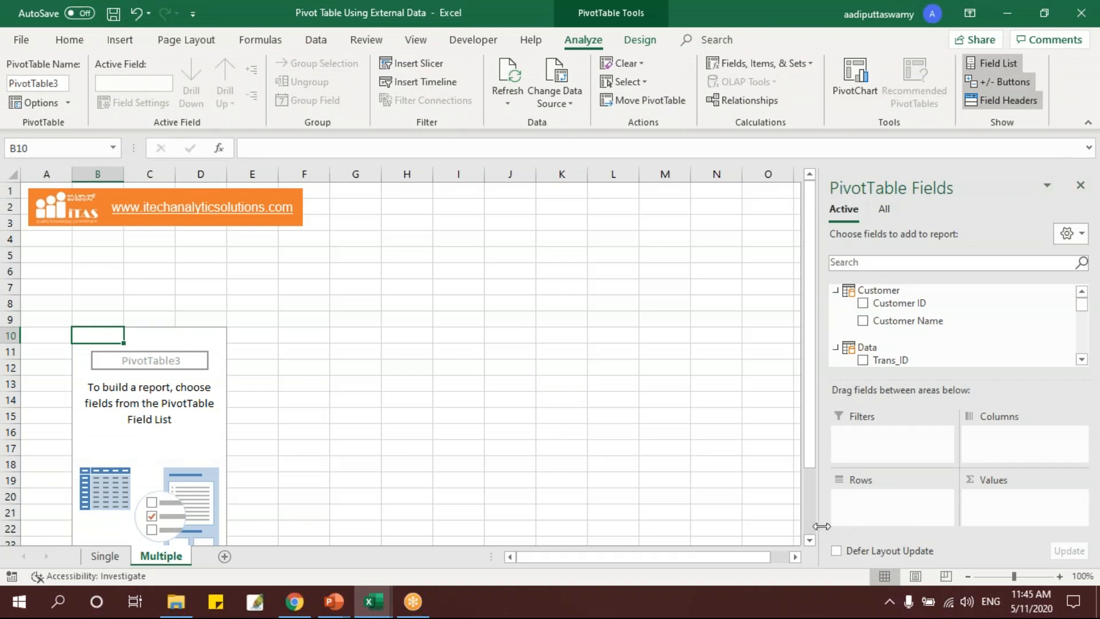
Collapse the tables in the PivotTable field list and look through the available table names.
left_click(836, 290)
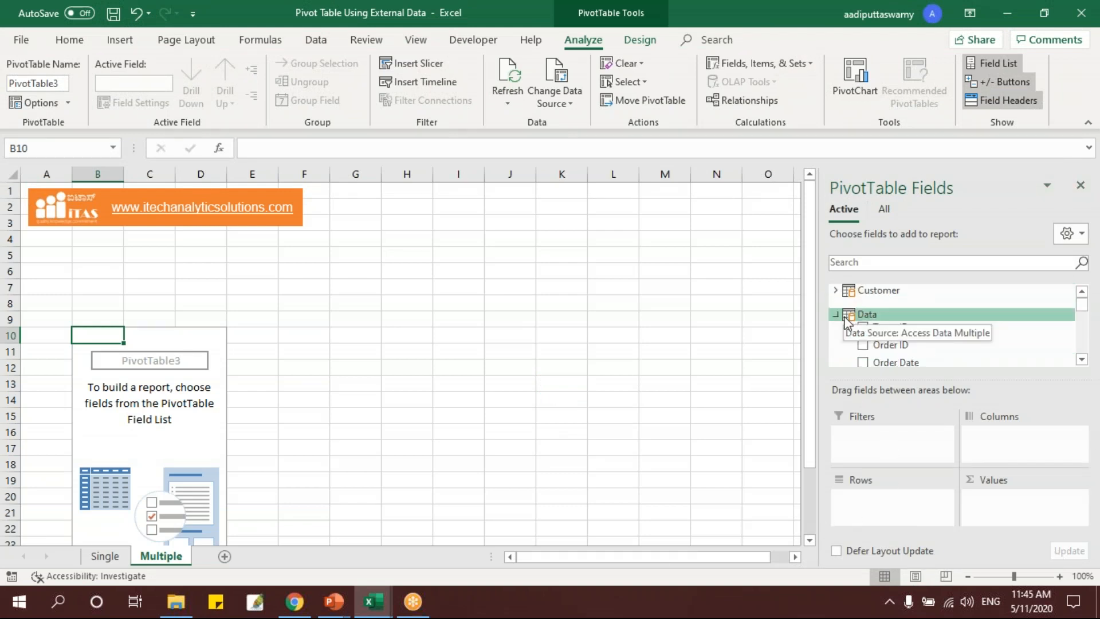
left_click(836, 315)
left_click(836, 339)
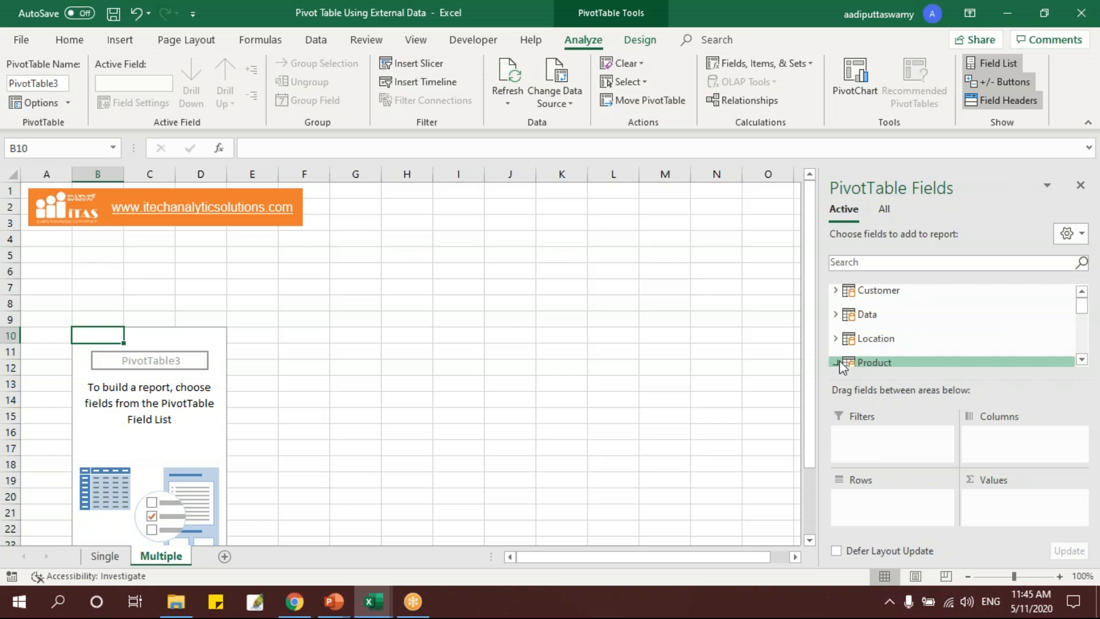
left_click_drag(1081, 304, 1083, 334)
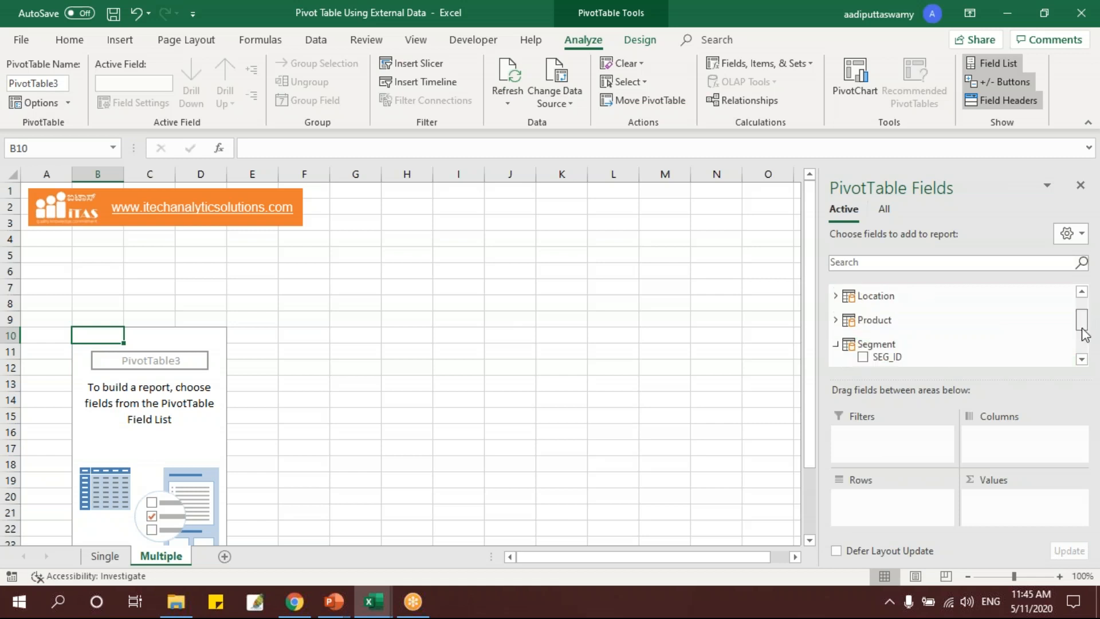
left_click(836, 344)
left_click(836, 331)
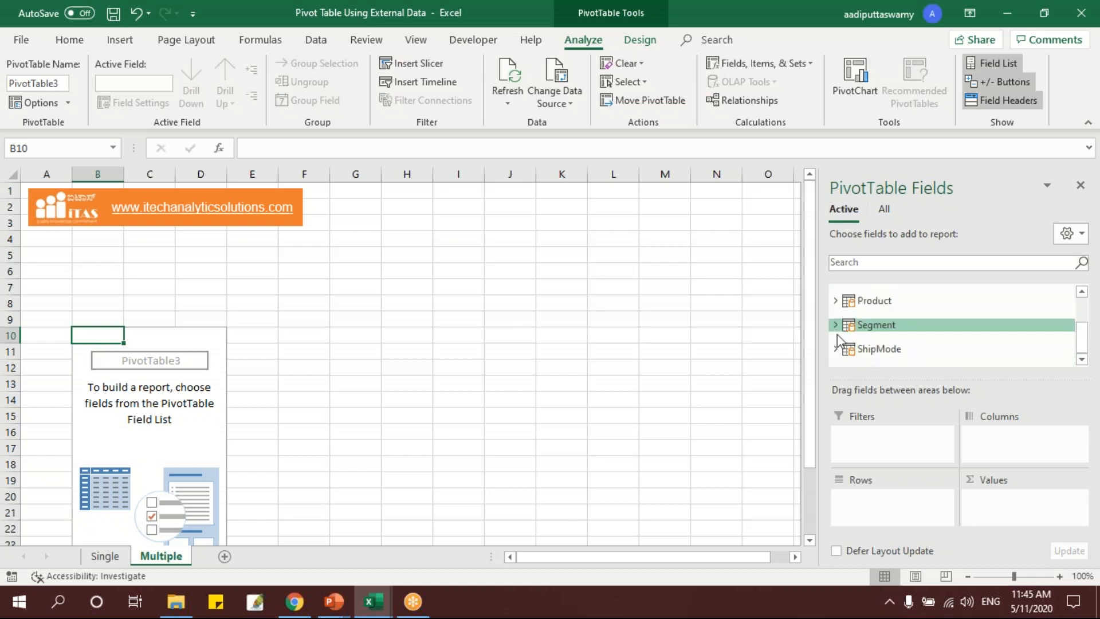
left_click_drag(1086, 342, 1083, 292)
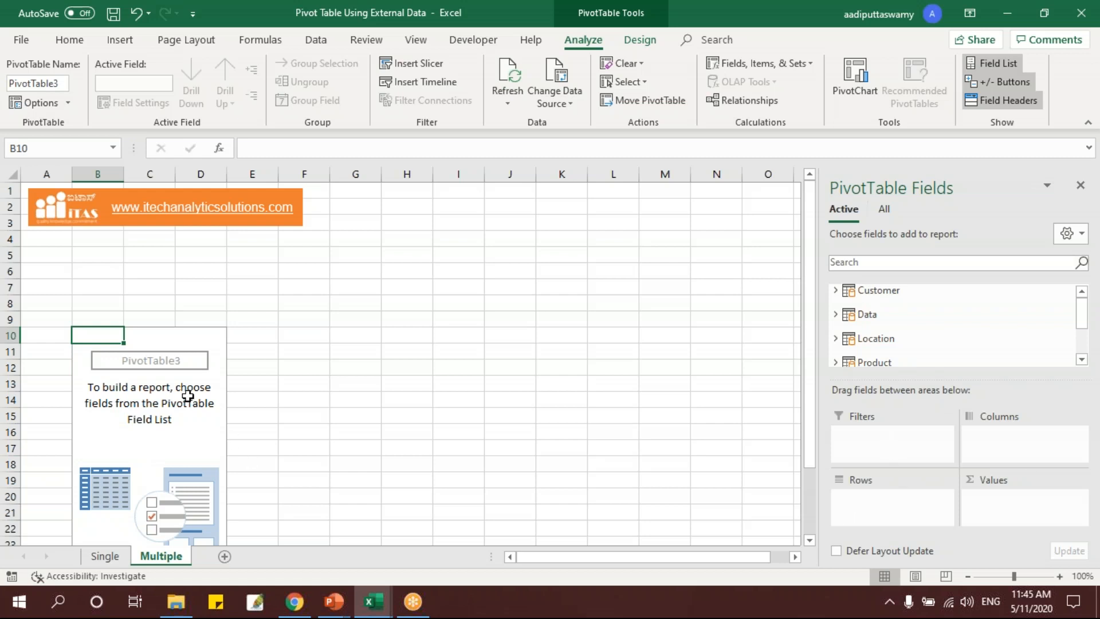
Add Region from the Location table as rows and Sales from the Data table as values.
scroll(887, 347, "down", 2)
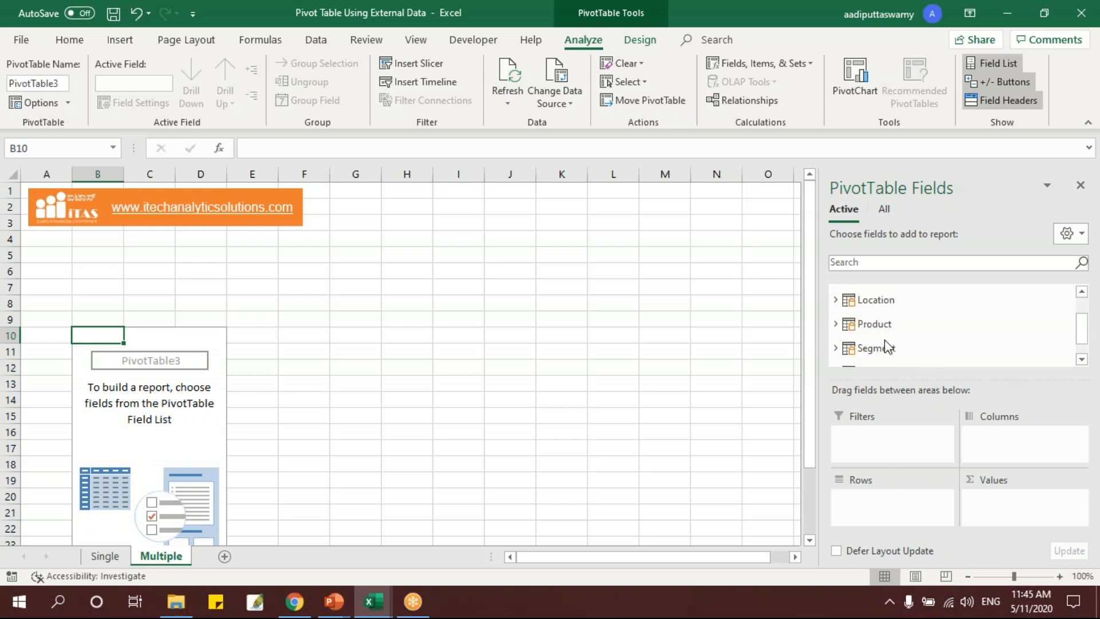
left_click(836, 298)
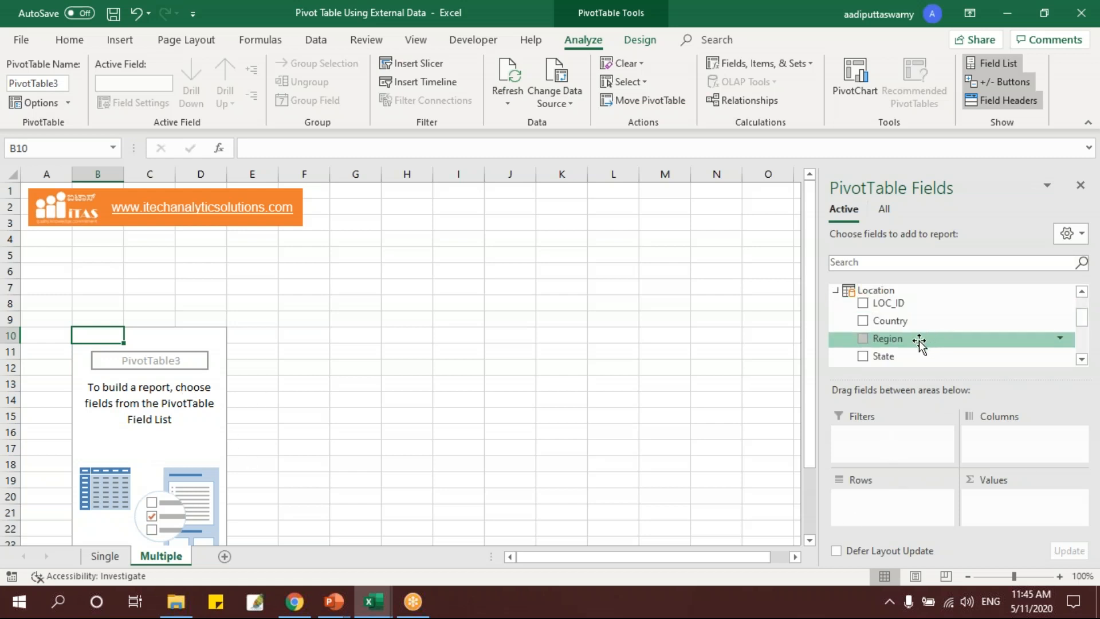
left_click_drag(926, 339, 915, 498)
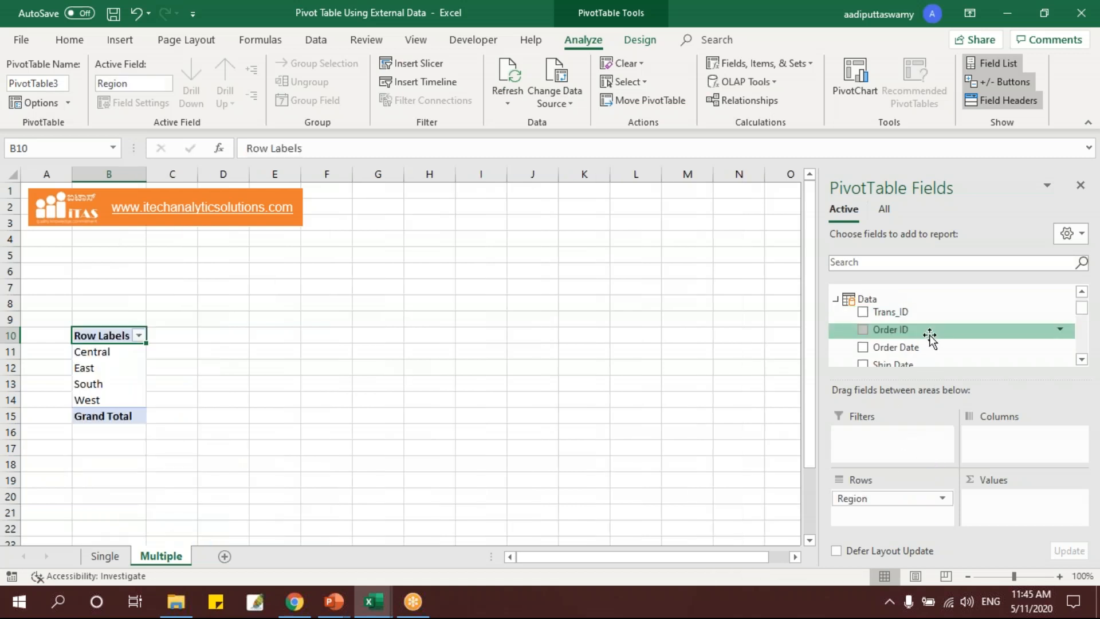
scroll(925, 333, "down", 1)
scroll(924, 336, "up", 2)
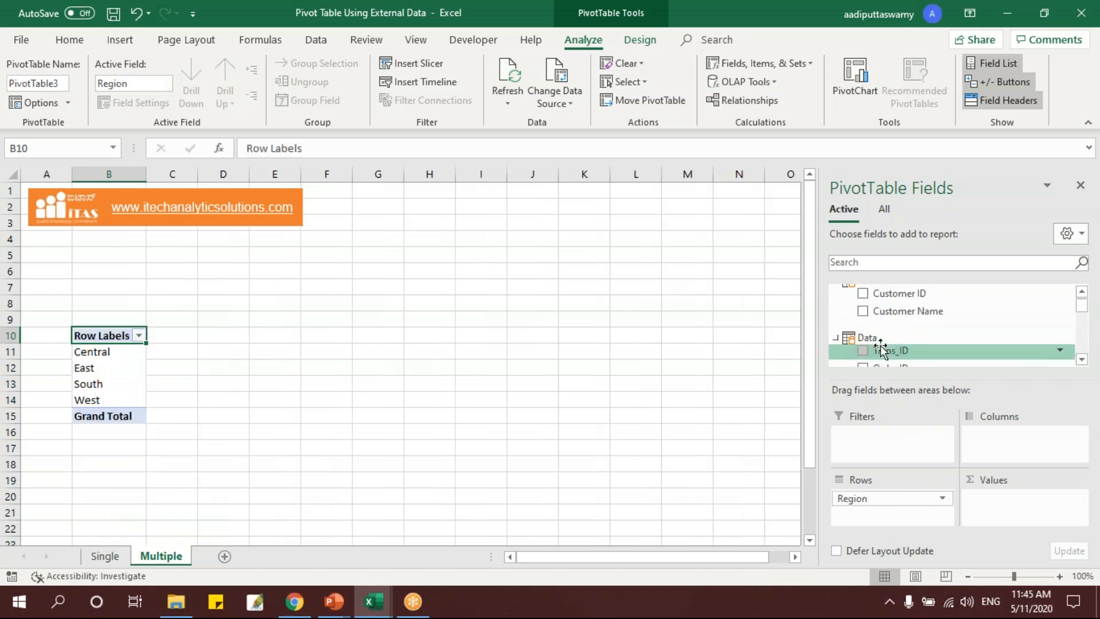
scroll(928, 338, "down", 4)
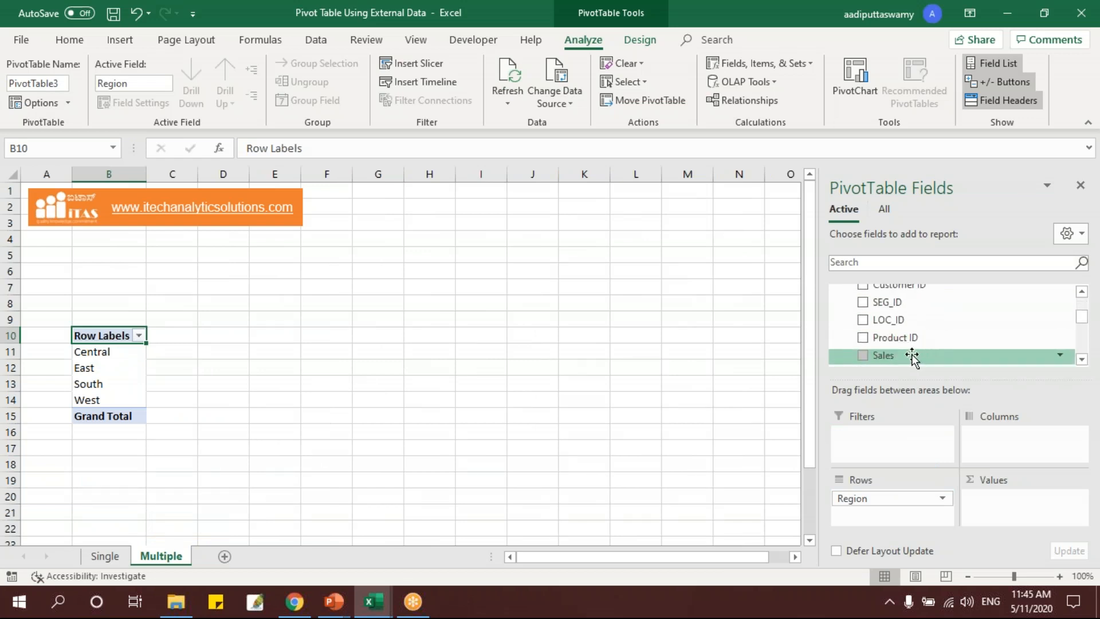
left_click_drag(912, 361, 1005, 504)
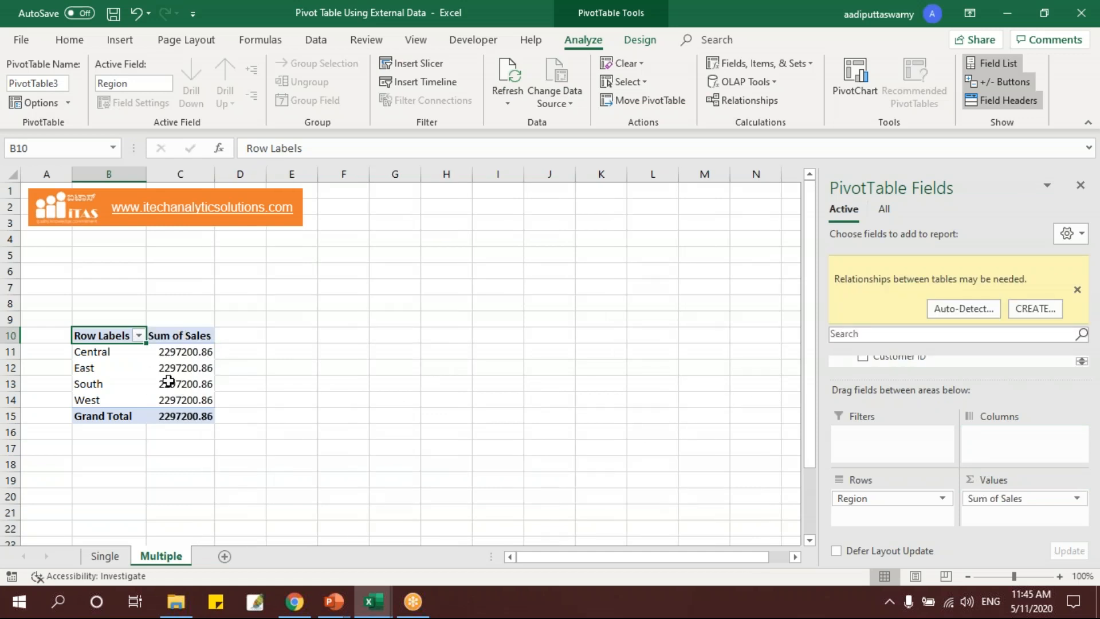
Auto-detect the missing relationship between the tables behind Region and Sales, and close the detection report.
mouse_move(194, 371)
left_click(965, 310)
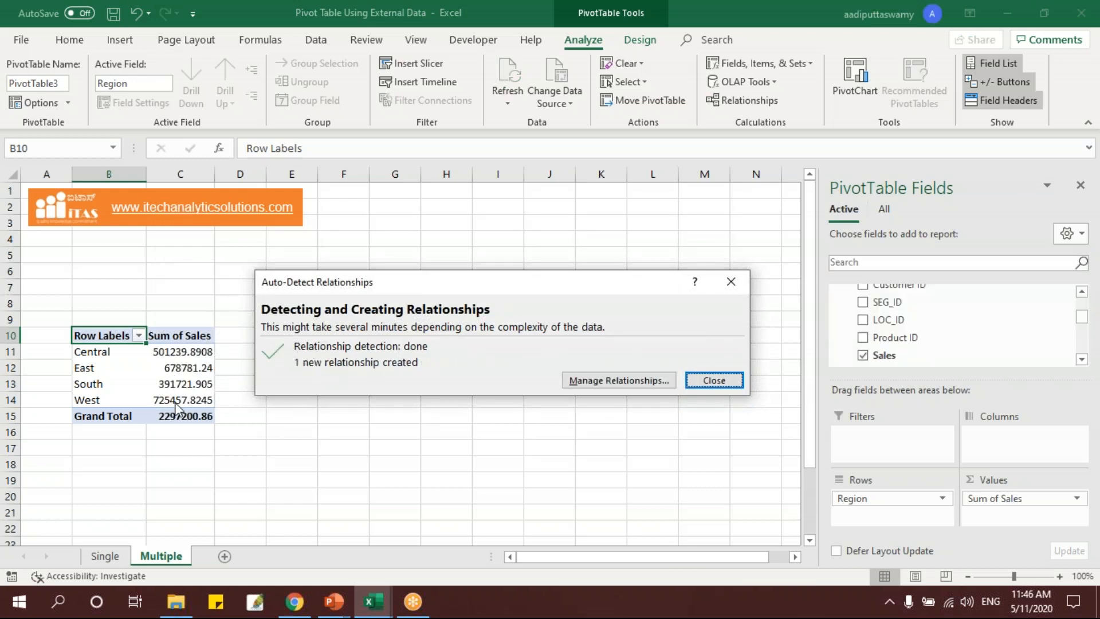
left_click(698, 379)
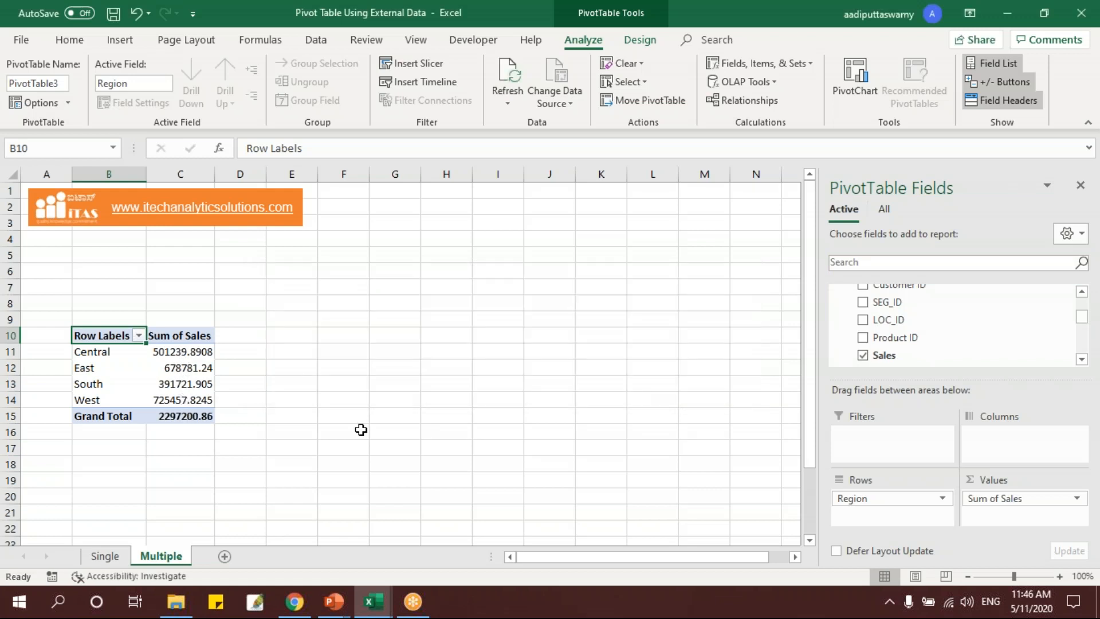
Replace Region with Segment in the PivotTable rows and auto-detect the relationship it needs.
left_click_drag(898, 498, 678, 405)
left_click_drag(1083, 319, 1089, 307)
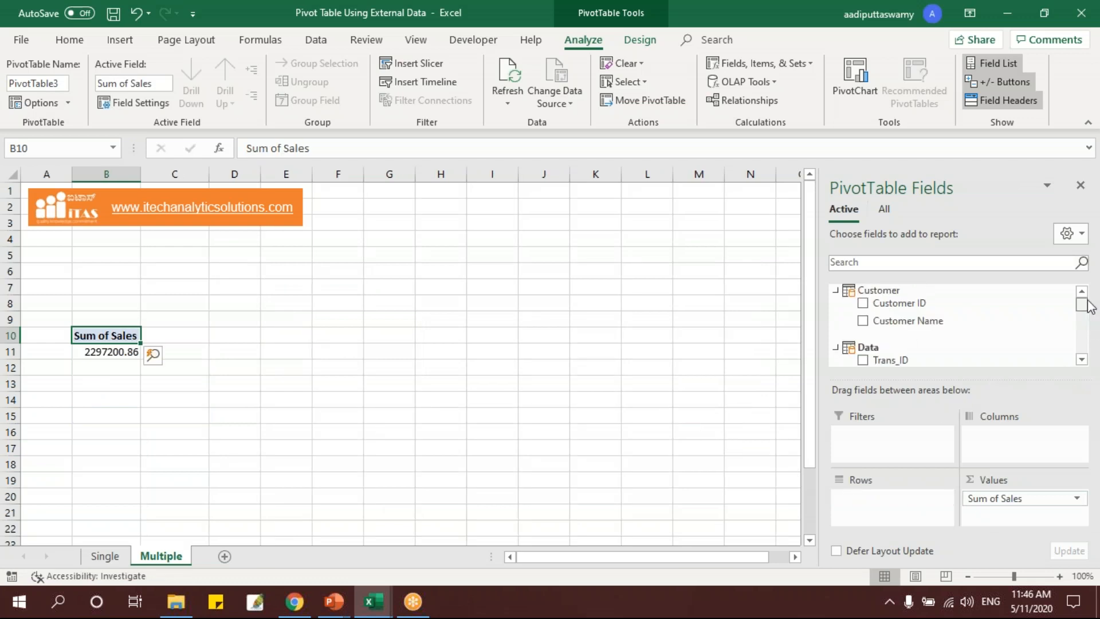
scroll(893, 325, "down", 3)
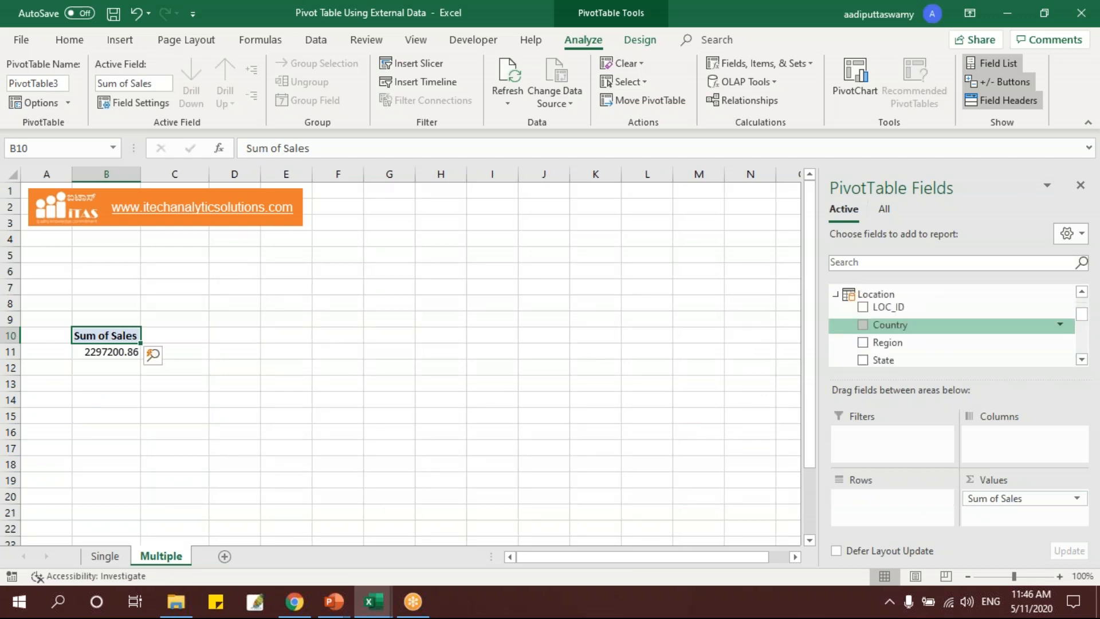
scroll(946, 328, "down", 4)
scroll(946, 327, "down", 3)
left_click_drag(917, 325, 911, 504)
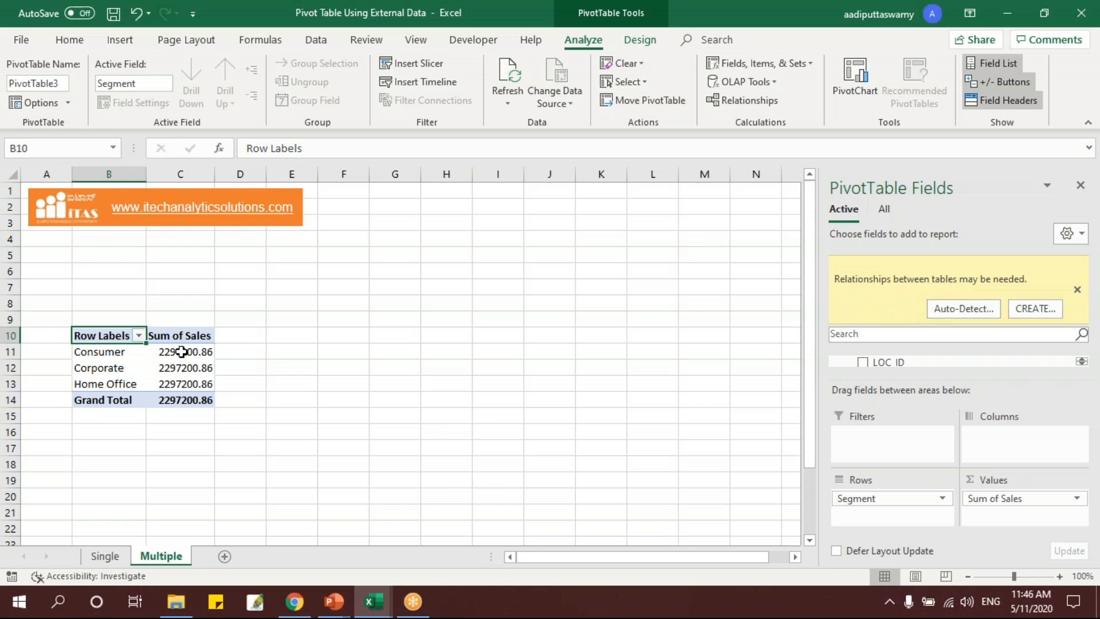
left_click(961, 308)
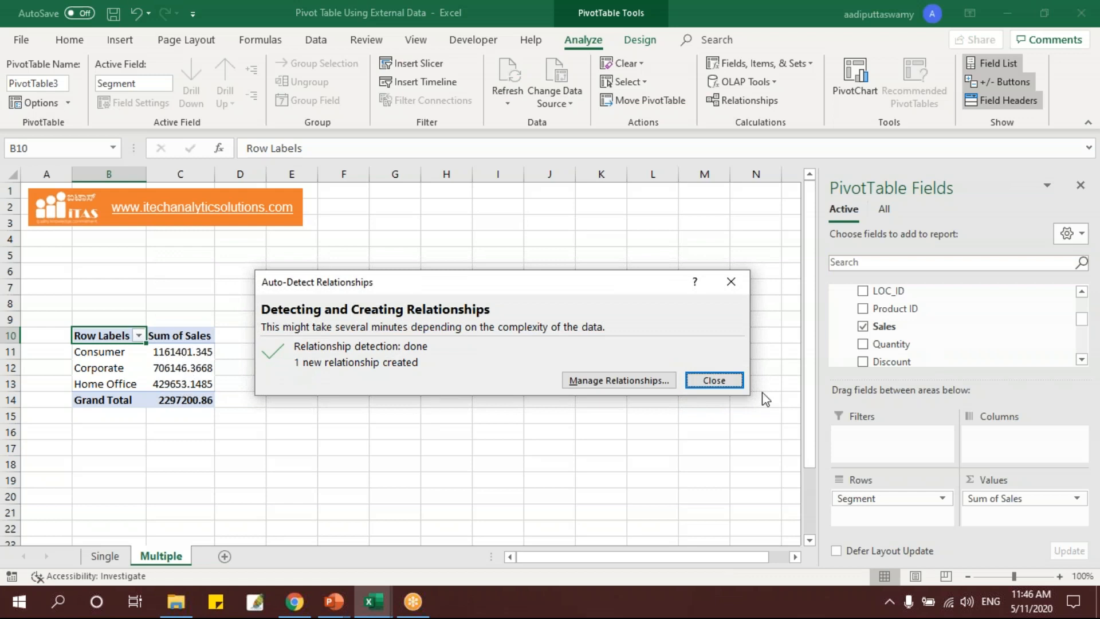
left_click(734, 380)
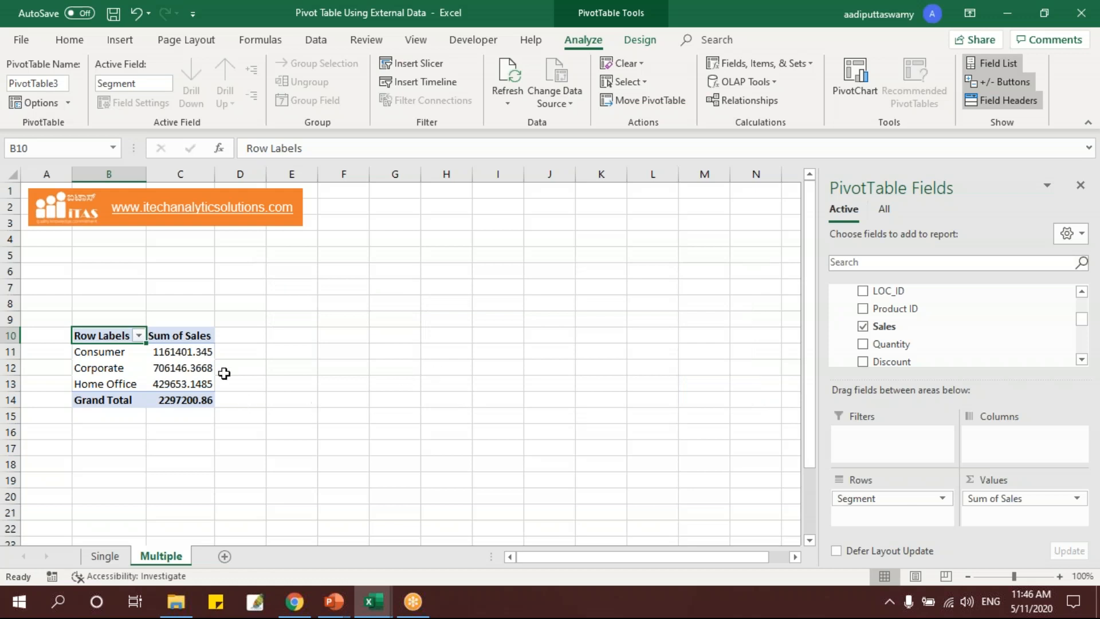
Manually create a relationship from the Data table's SHP_ID column to SHP_ID in the ShipMode table, and close the relationship manager.
left_click(743, 105)
left_click_drag(642, 174, 723, 177)
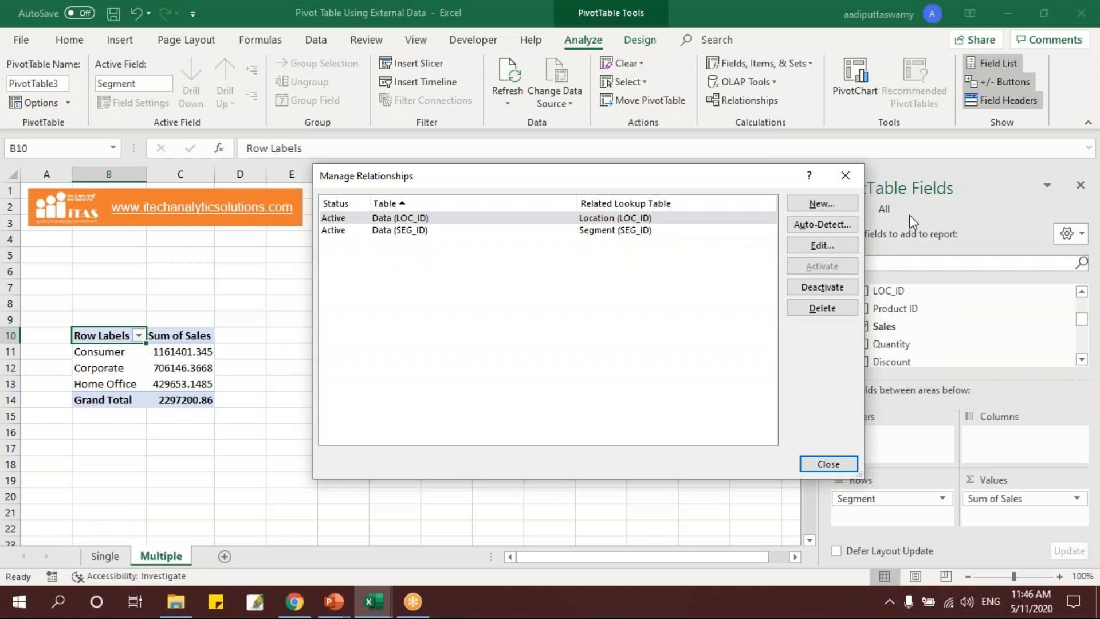
left_click(822, 204)
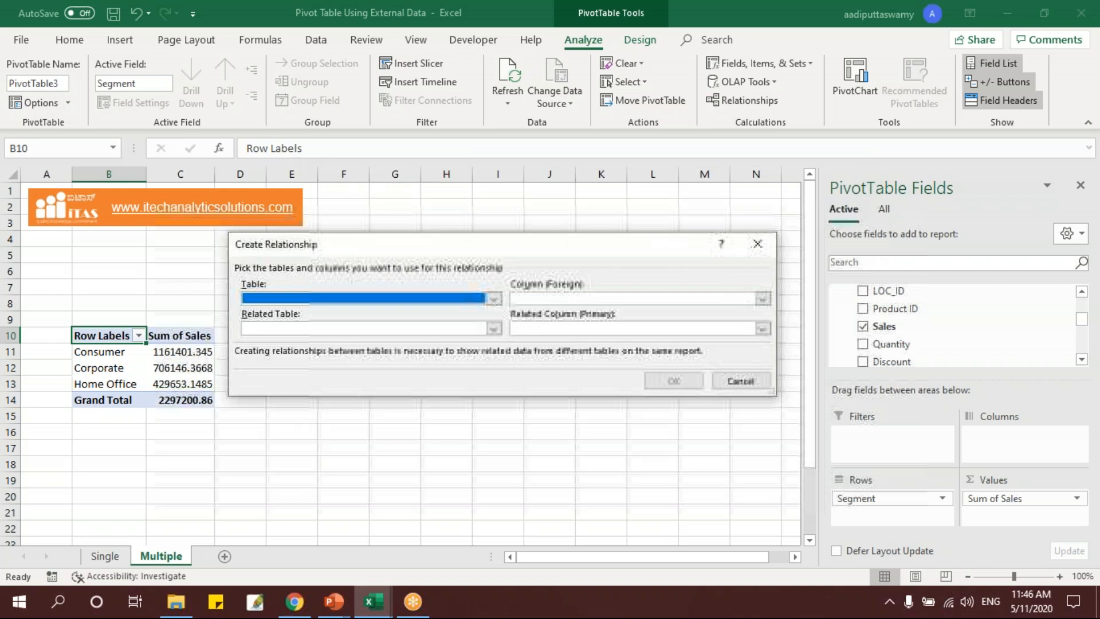
left_click_drag(485, 246, 526, 231)
left_click(537, 278)
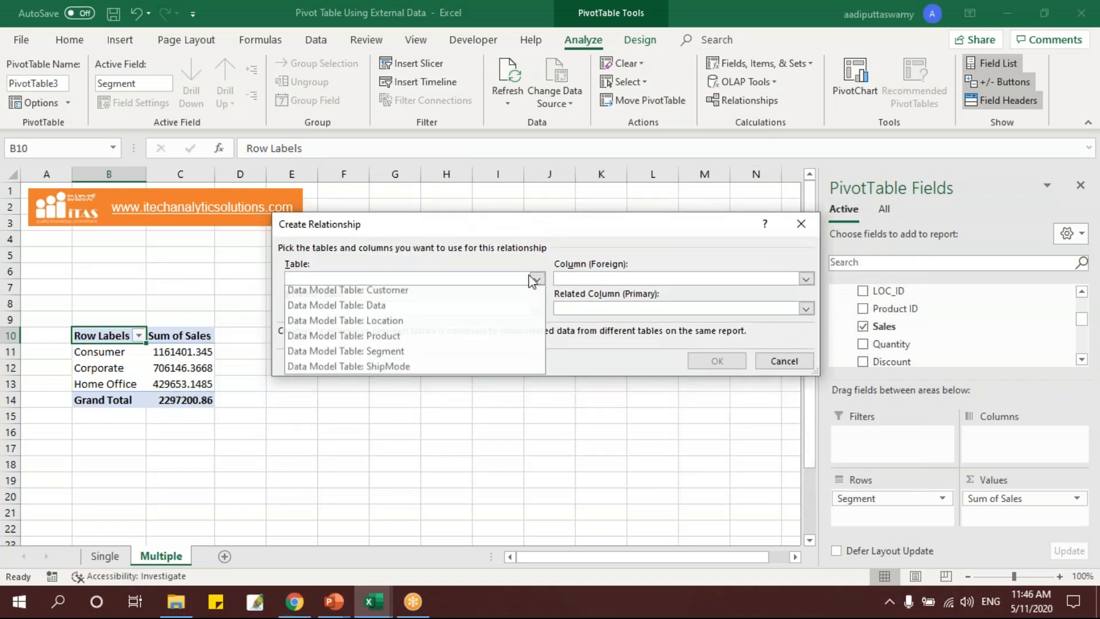
left_click(474, 311)
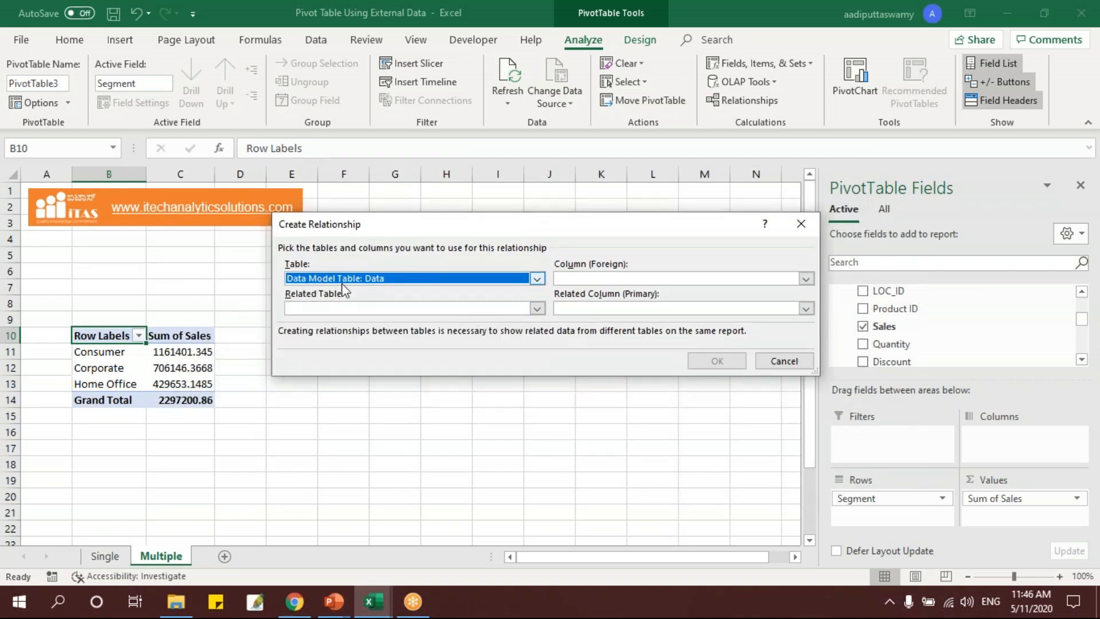
left_click(635, 278)
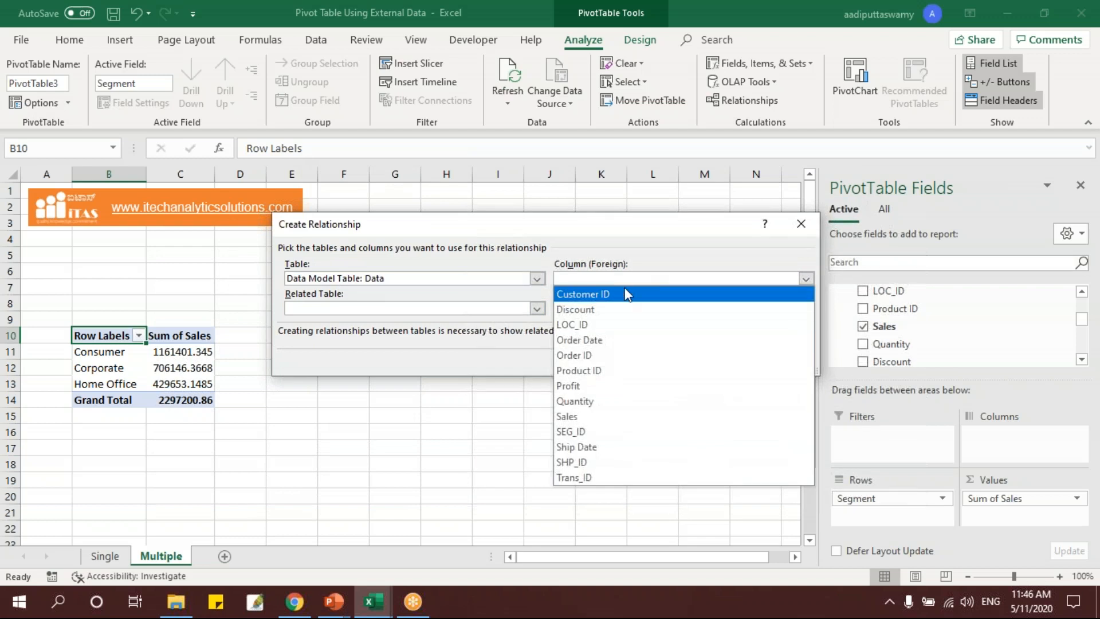
left_click(606, 464)
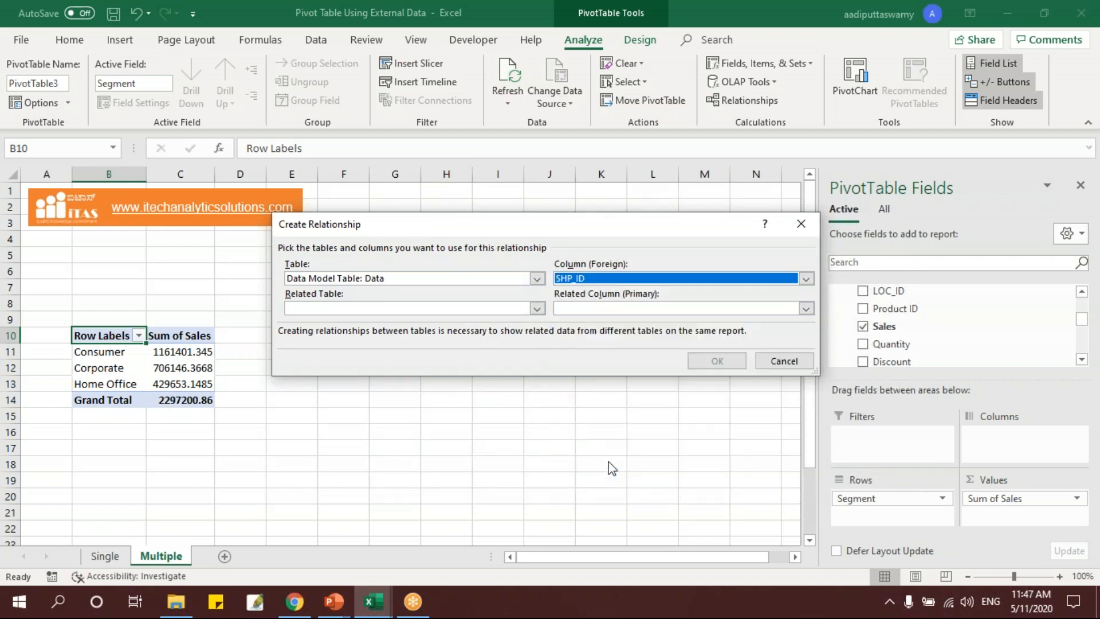
left_click(343, 308)
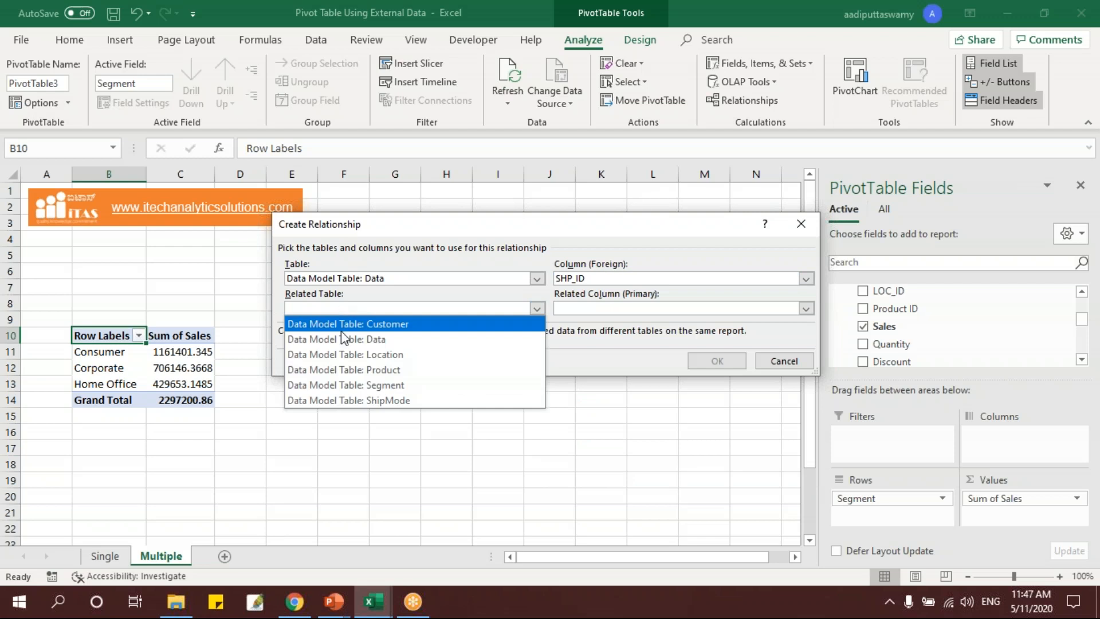
left_click(412, 400)
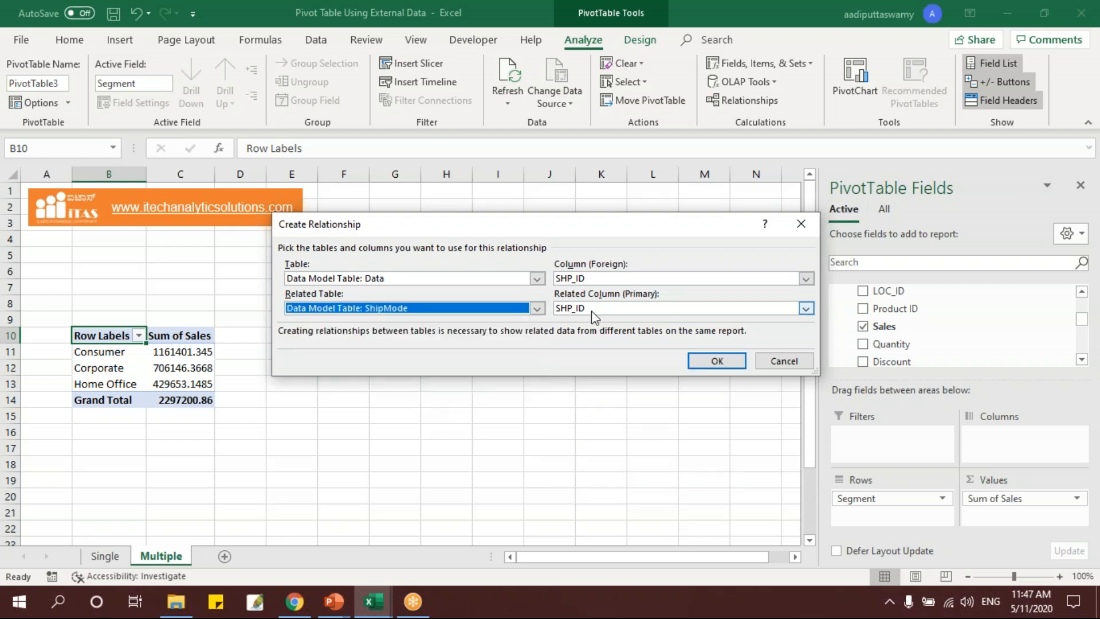
left_click(718, 361)
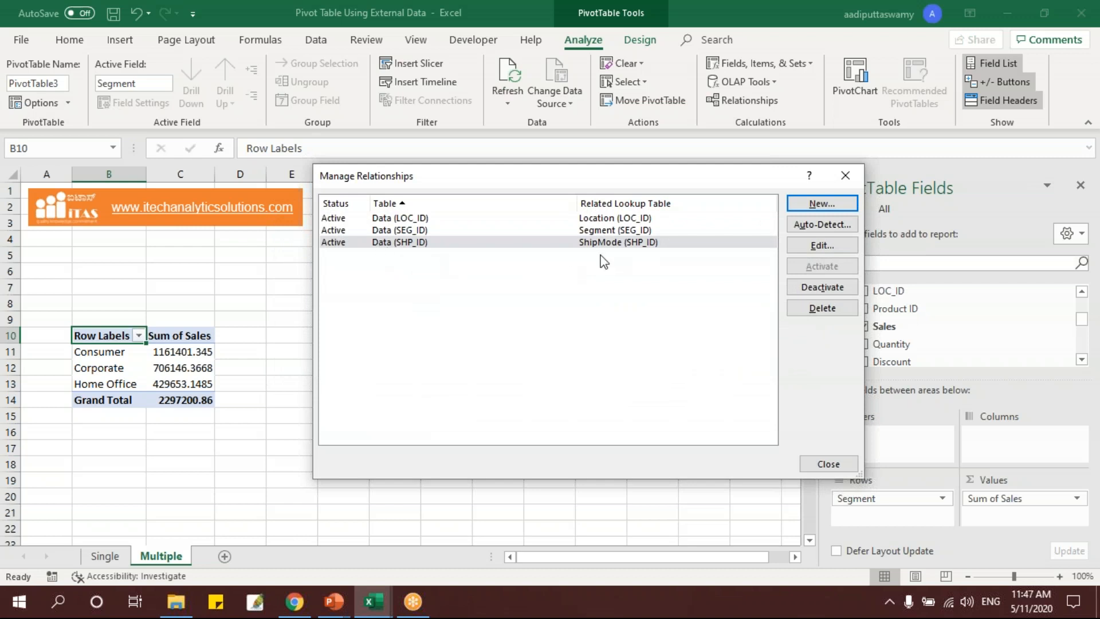
left_click(845, 175)
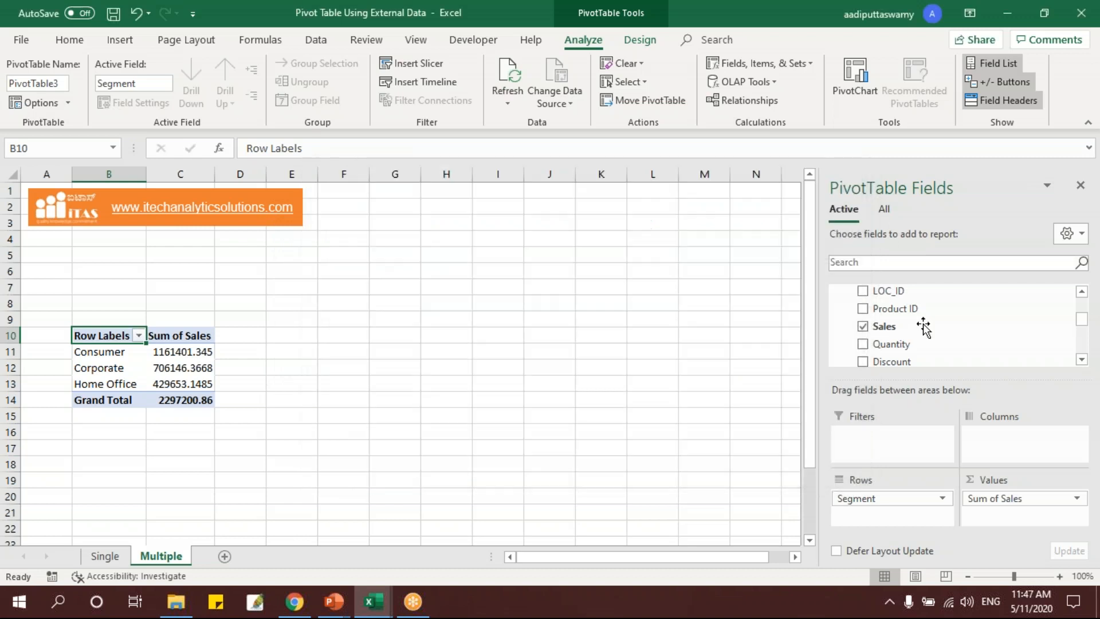
Replace Segment in the PivotTable rows with Ship Mode from the ShipMode table, and select the sales values of the ship modes.
scroll(894, 341, "up", 5)
left_click(835, 347)
left_click(835, 290)
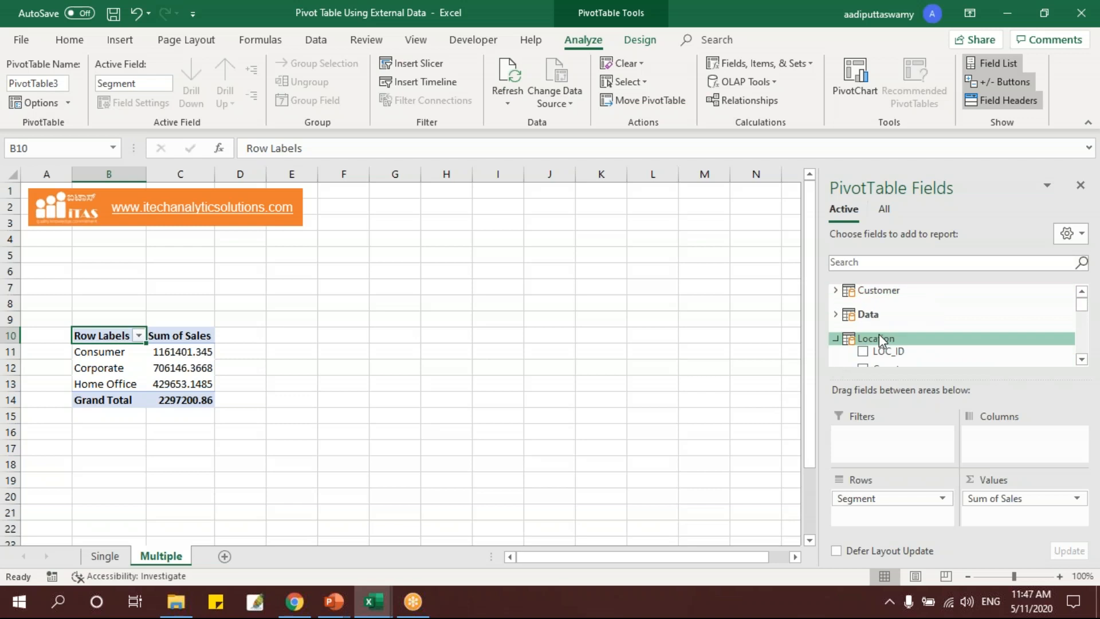
left_click(835, 338)
left_click_drag(885, 501, 744, 467)
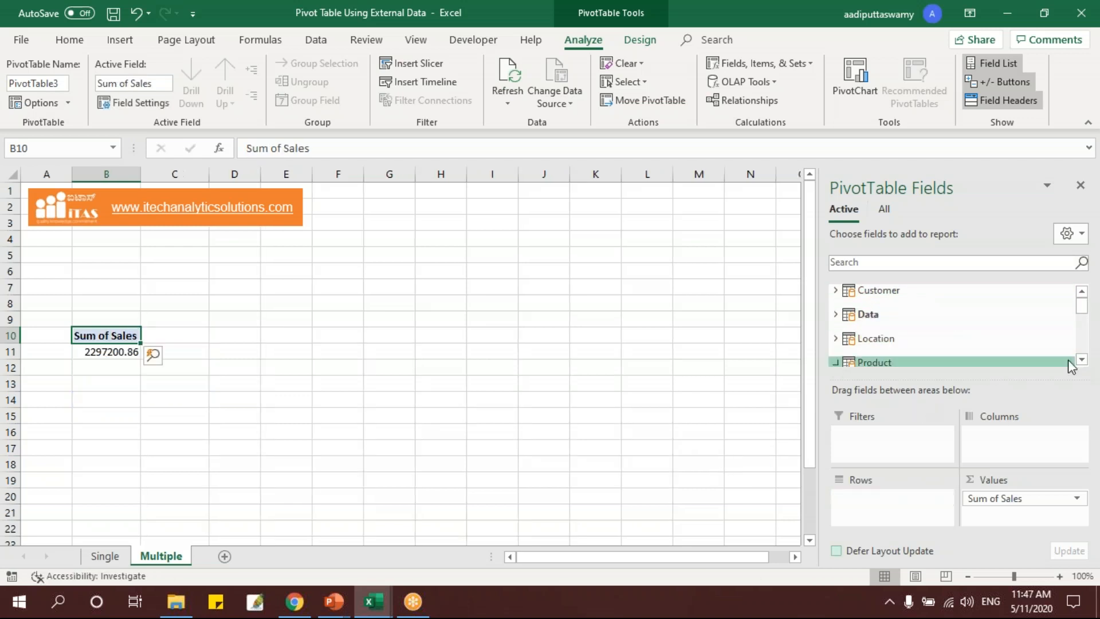
left_click_drag(1081, 310, 1081, 344)
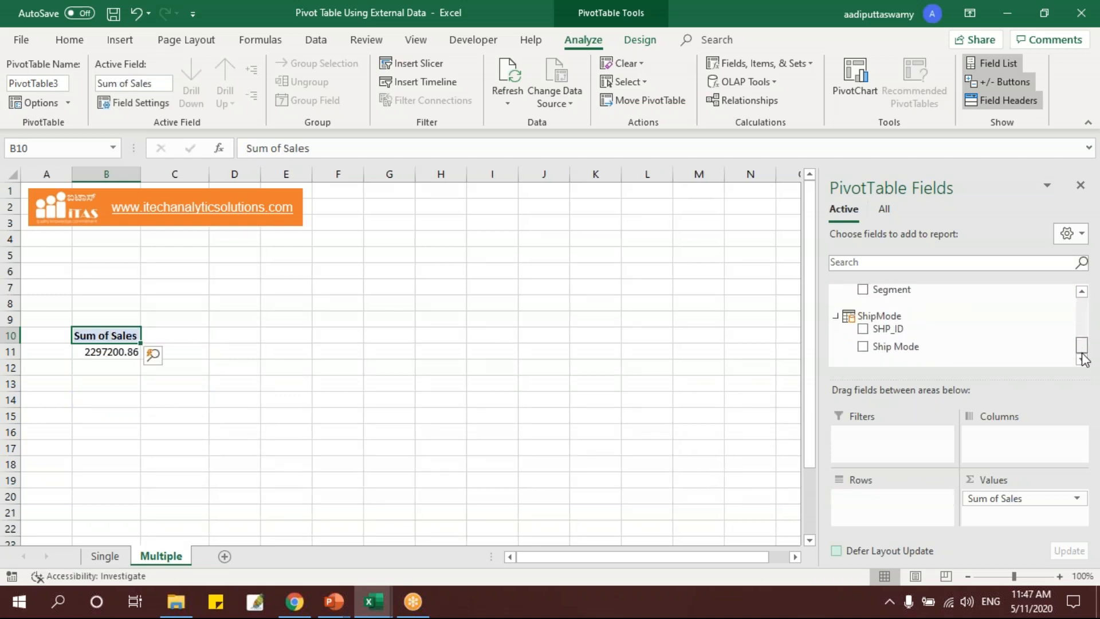
left_click_drag(910, 345, 904, 492)
left_click_drag(184, 350, 189, 398)
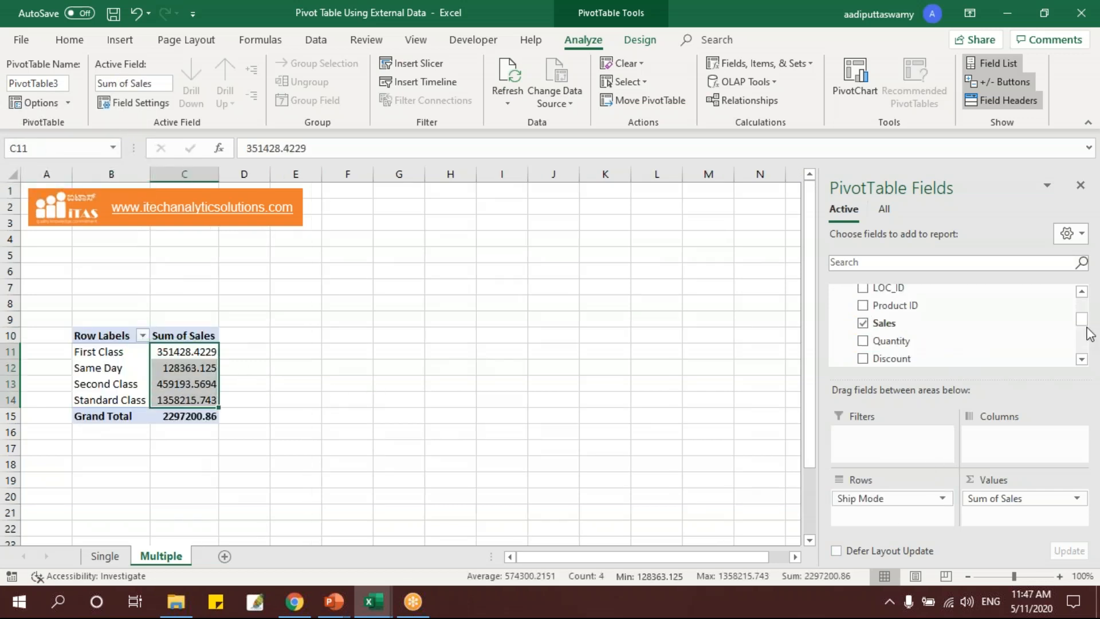
Collapse the Data, Customer and Location tables in the PivotTable field list.
left_click_drag(1082, 319, 1083, 298)
left_click(835, 347)
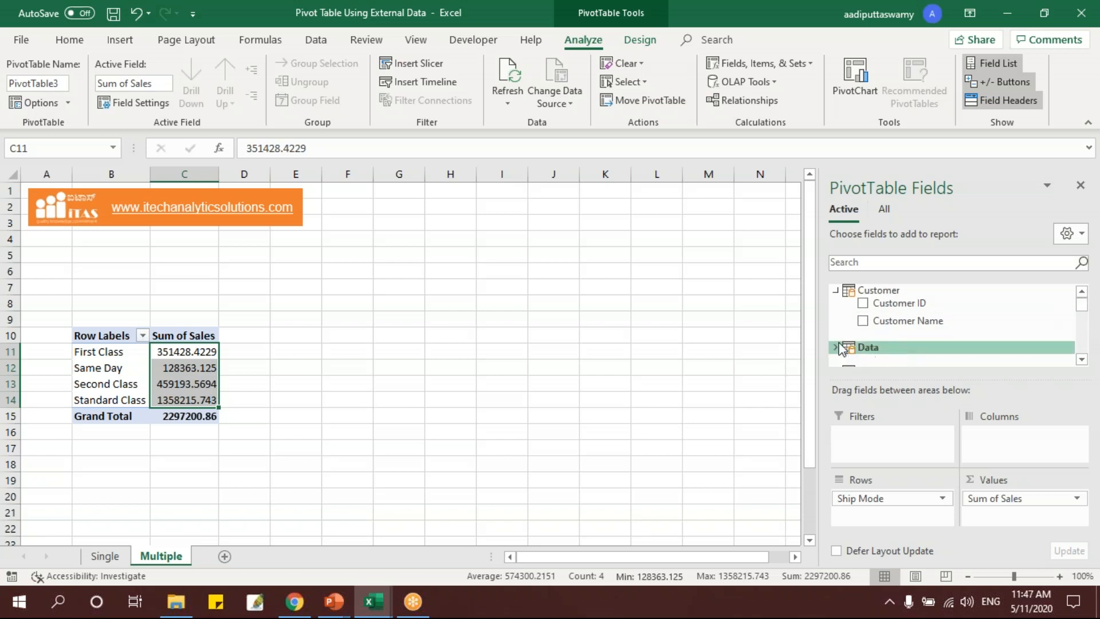
left_click(835, 290)
left_click(836, 339)
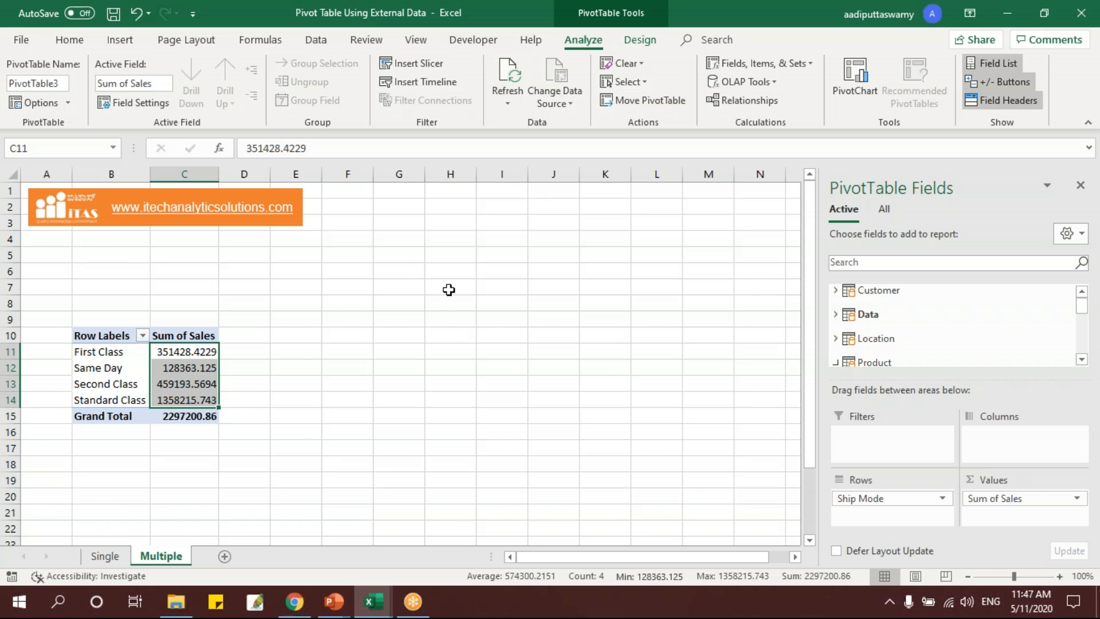
Switch to the running PowerPoint slide show and advance to the closing thank-you slide.
mouse_move(342, 602)
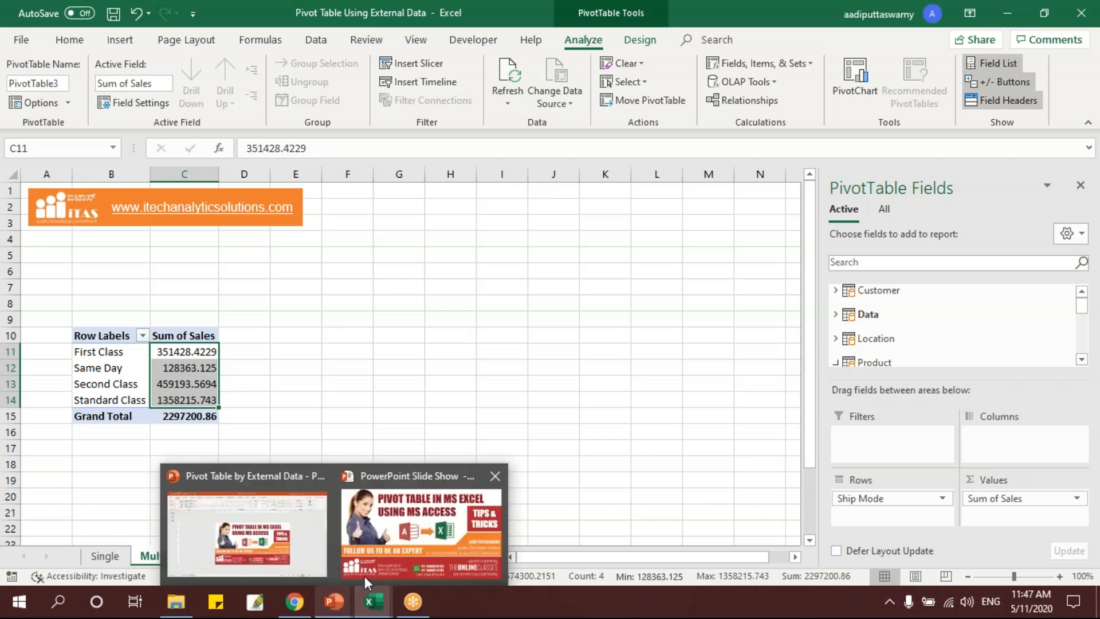
left_click(391, 554)
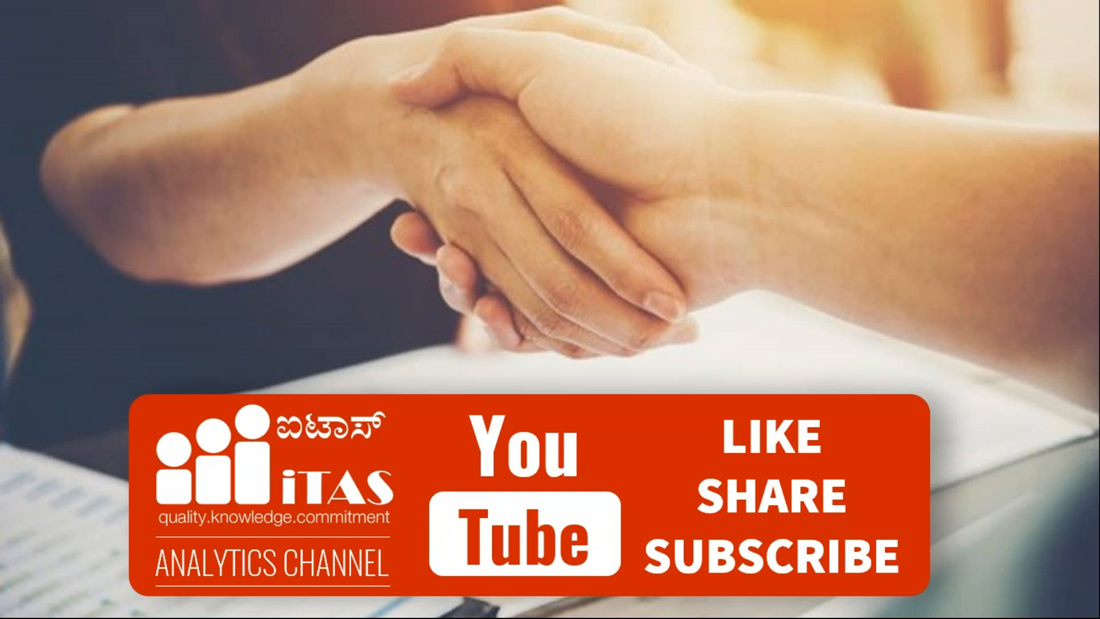
left_click(793, 425)
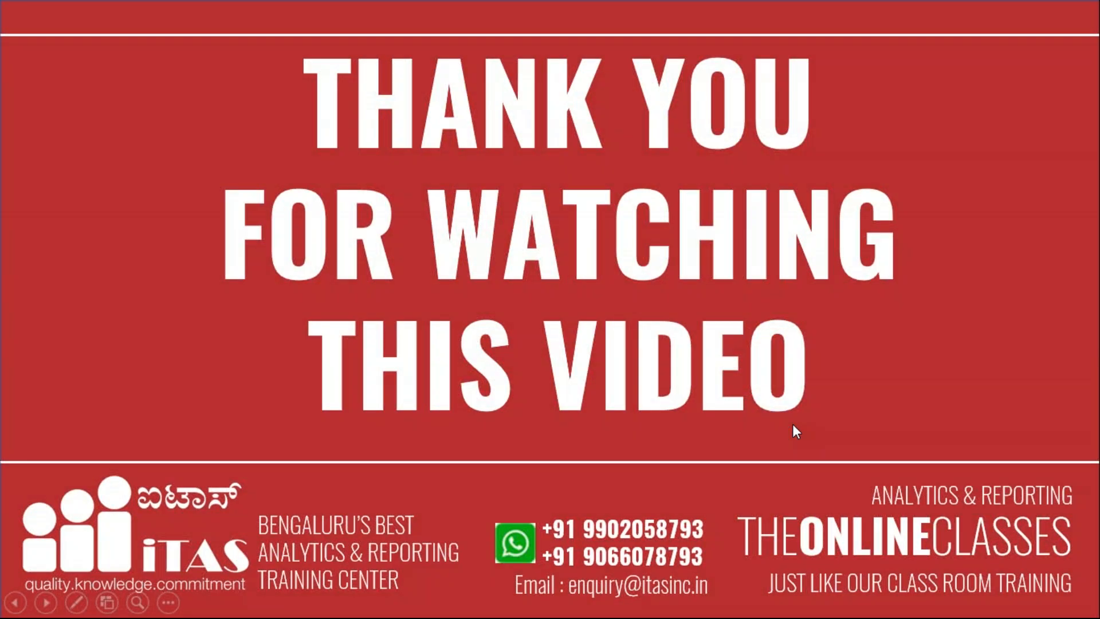